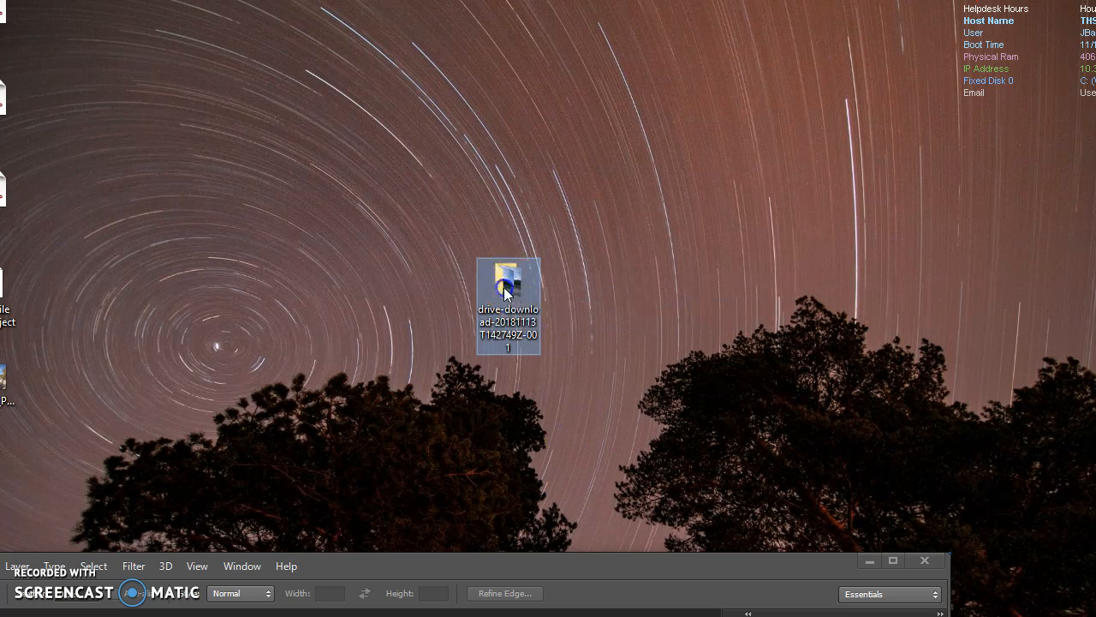
Step: Bring the Photoshop window fully into view and open the Photomerge dialog
left_click_drag(506, 575, 656, 25)
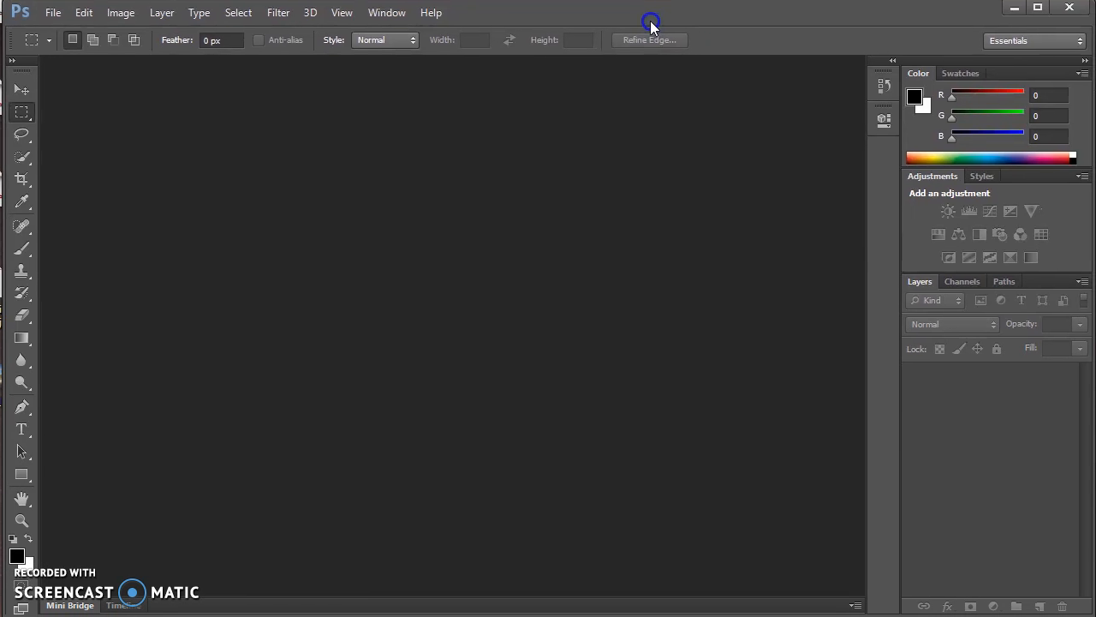
left_click(65, 14)
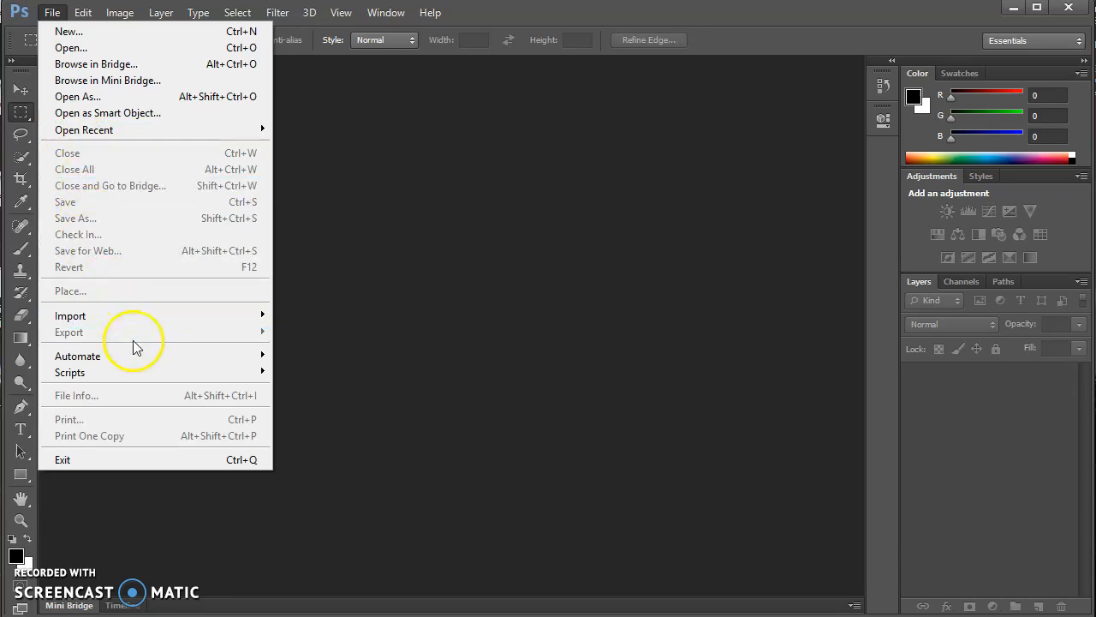
mouse_move(154, 357)
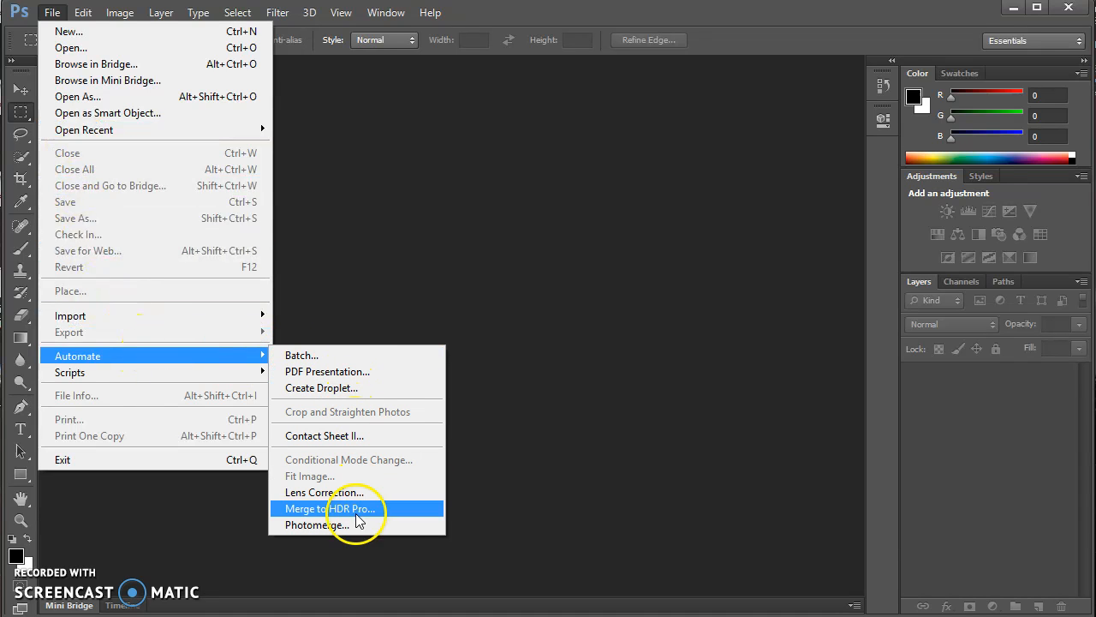
left_click(336, 526)
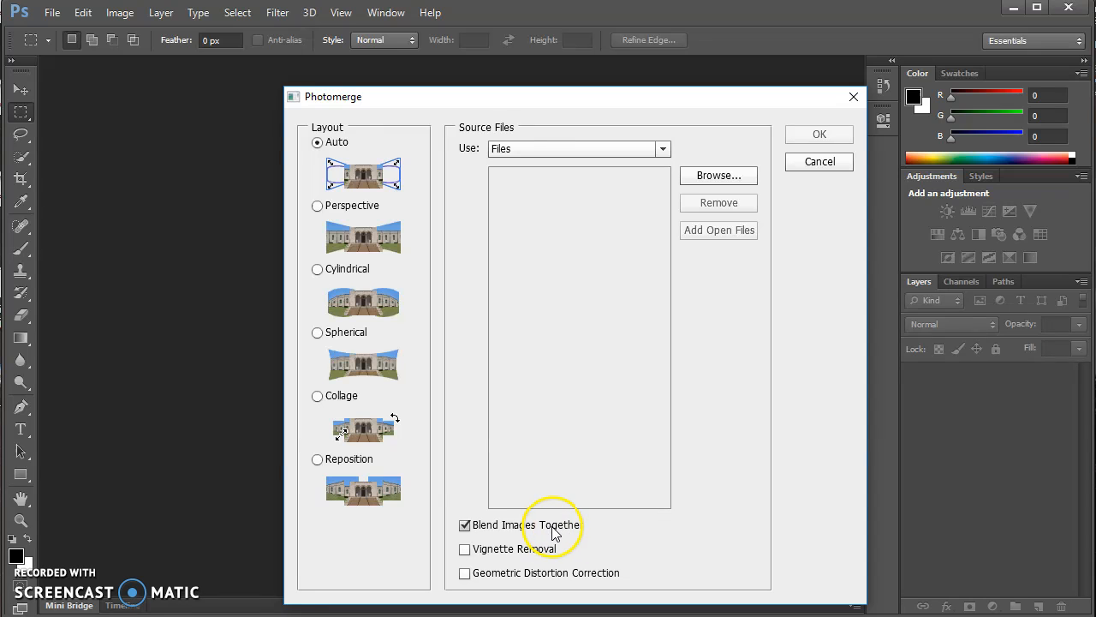
Step: Load all six photos, 1S9A4566 to 1S9A4573, from the drive-download-20181113T142749Z-001 desktop folder as the Photomerge source files
left_click(719, 176)
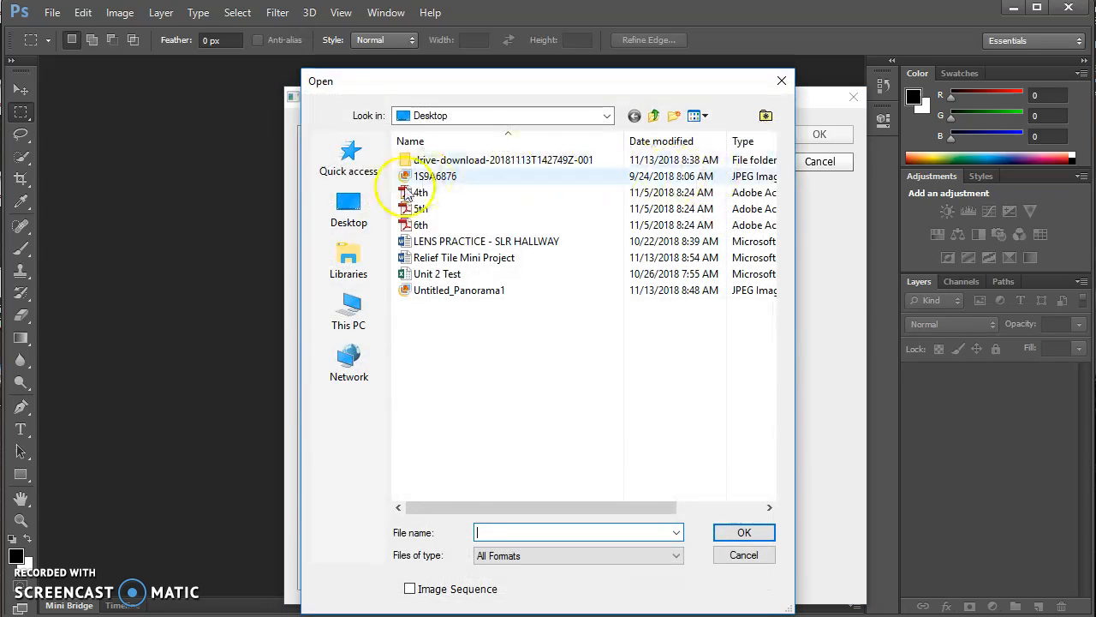
double_click(457, 160)
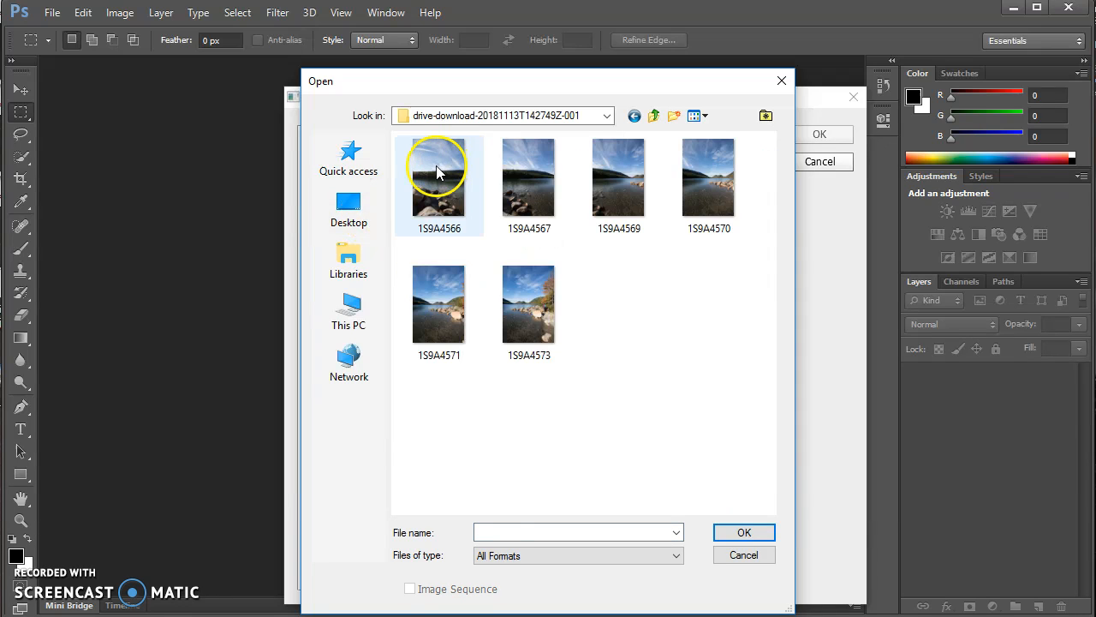
left_click(437, 172)
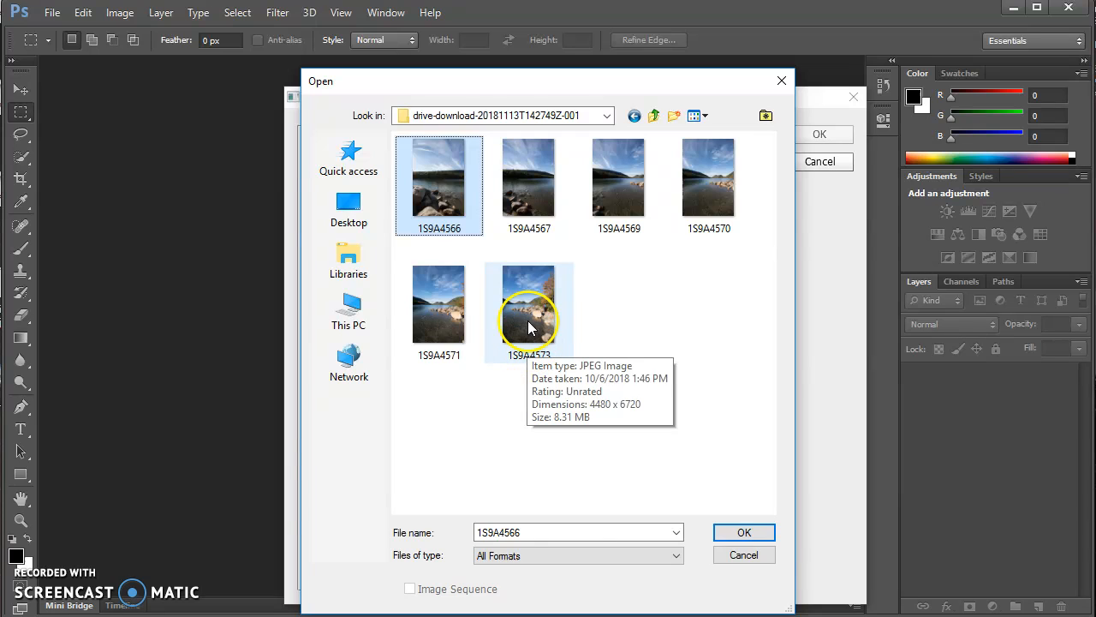
left_click(529, 324, "shift")
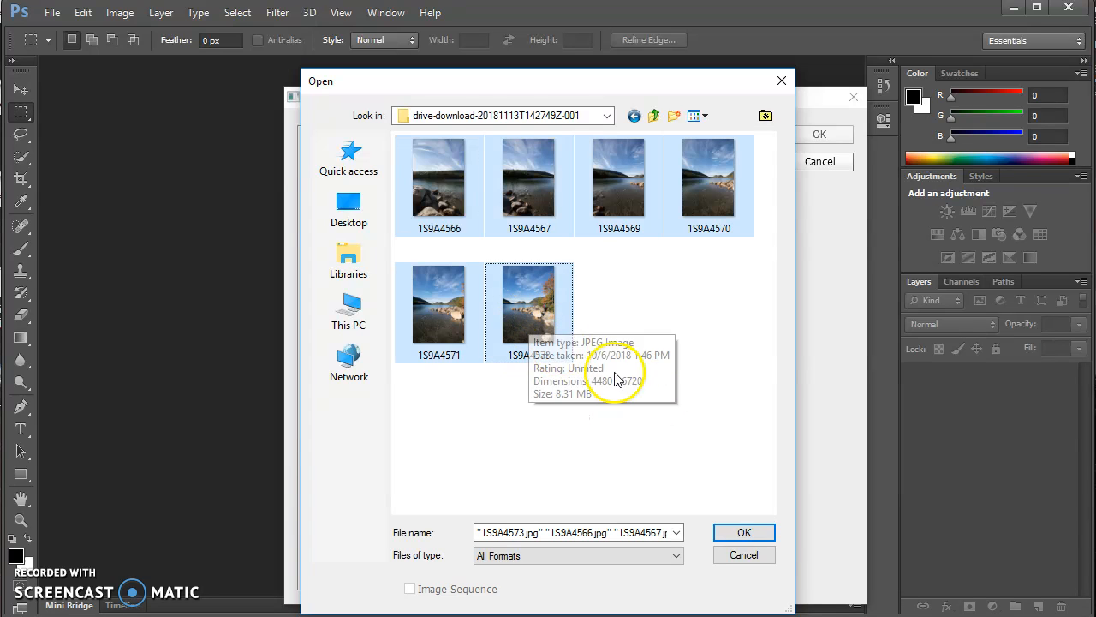
left_click(701, 424)
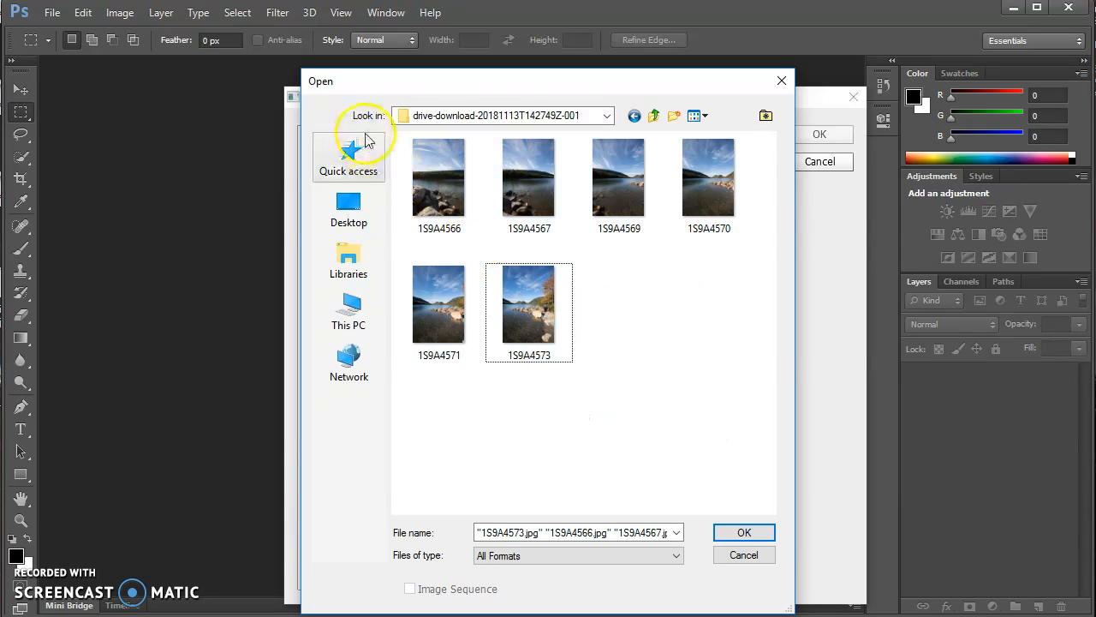
left_click_drag(394, 135, 741, 497)
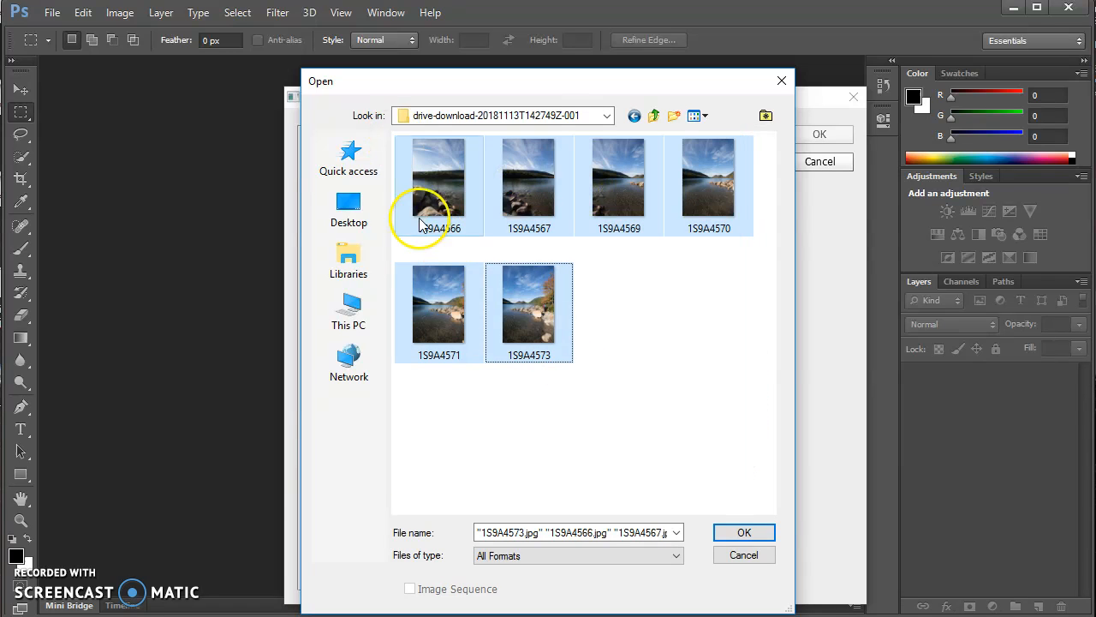
left_click(745, 533)
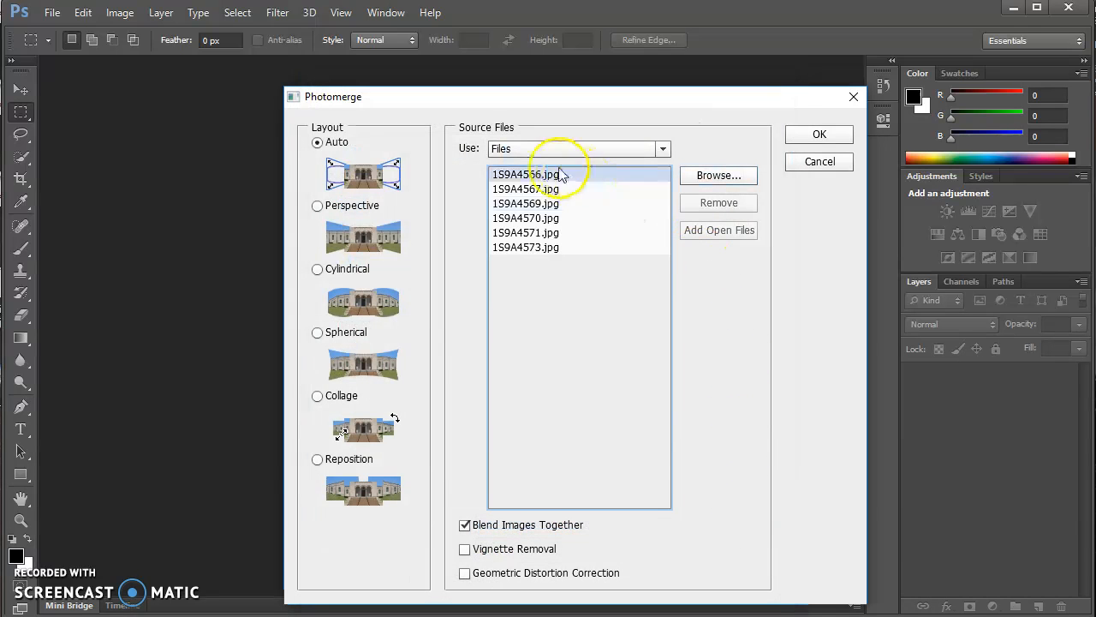
Step: Create the panorama with the Auto layout and image blending, and merge its six photo layers into one
left_click(814, 137)
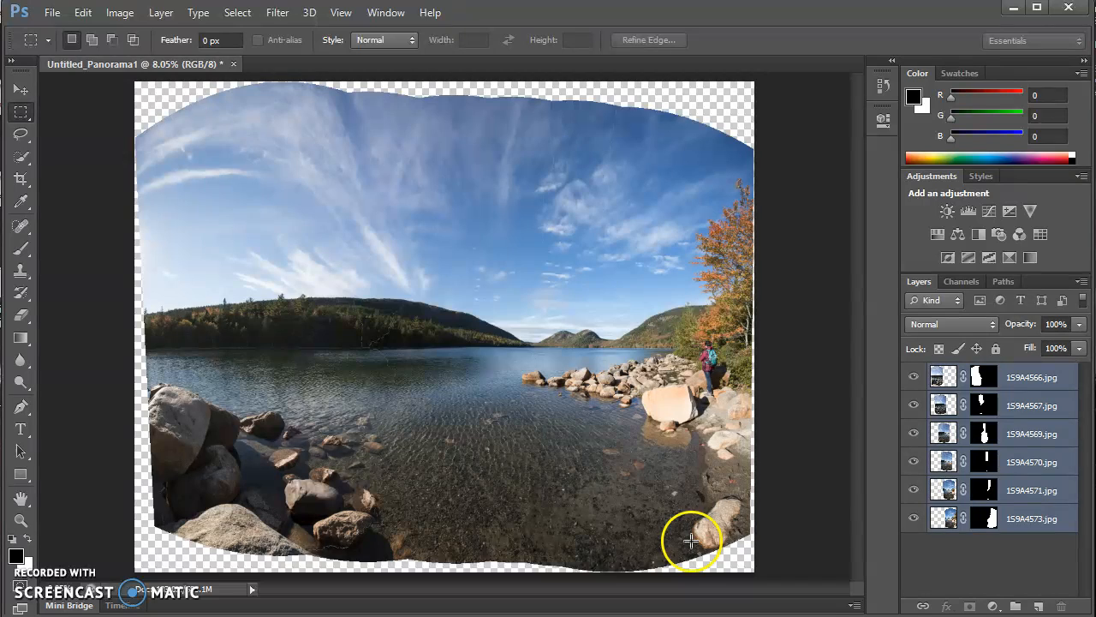
right_click(1015, 382)
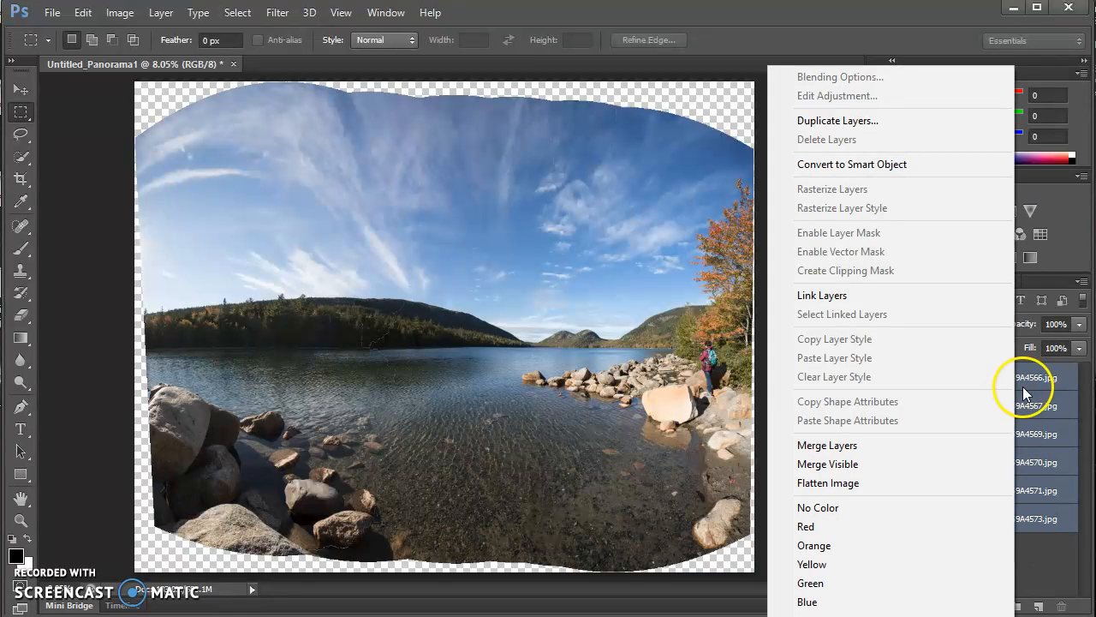
left_click(851, 454)
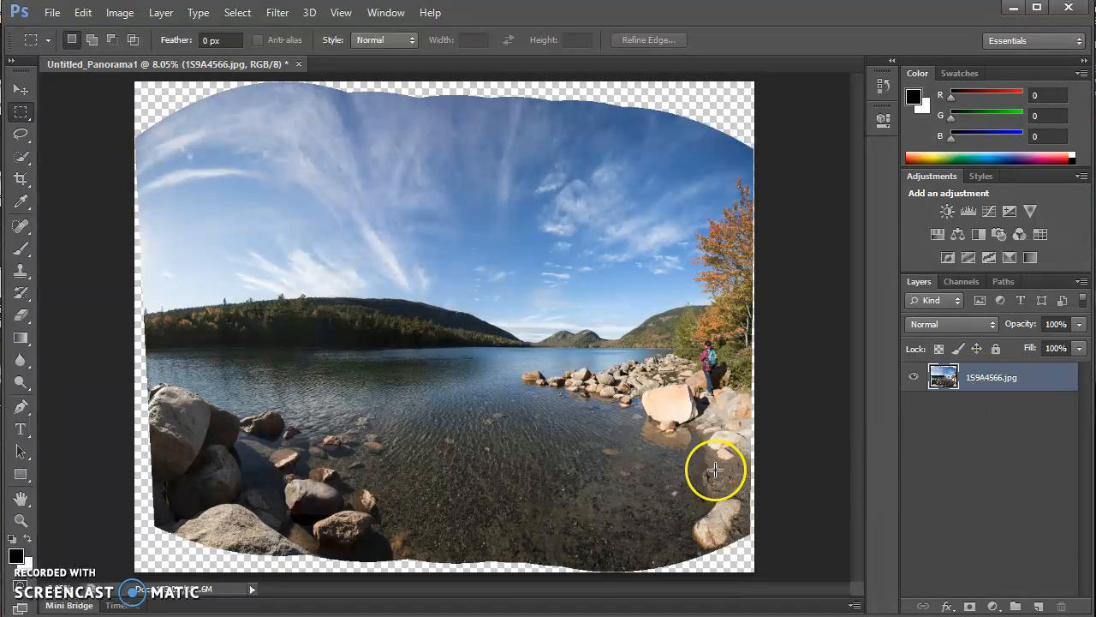
Step: Crop the panorama on all four sides to cut away the transparent, uneven edges
left_click(22, 180)
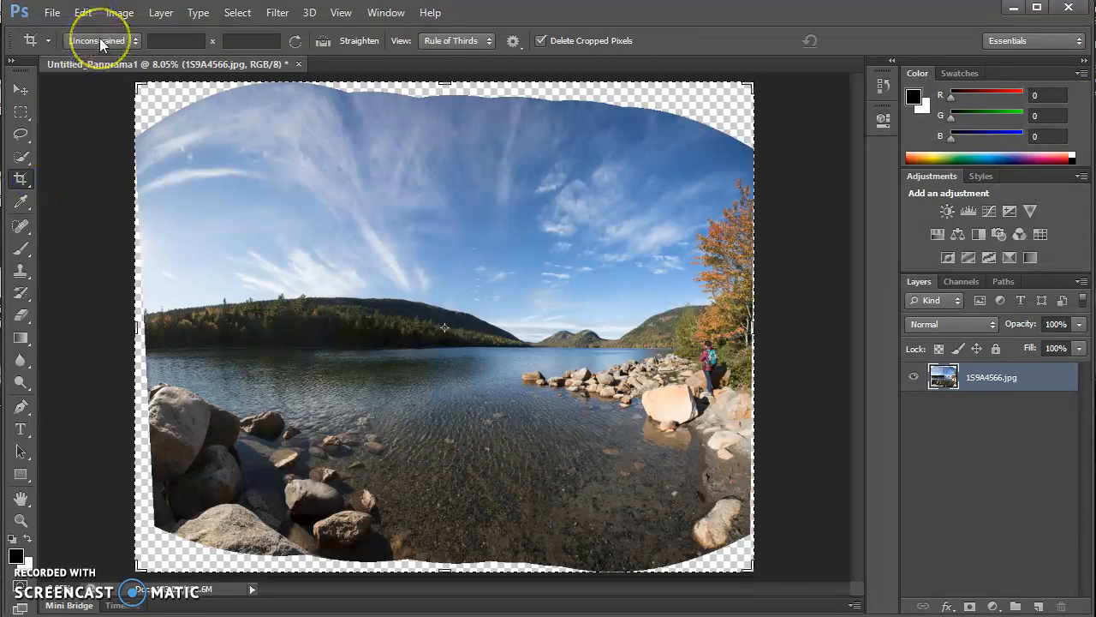
left_click_drag(449, 79, 448, 114)
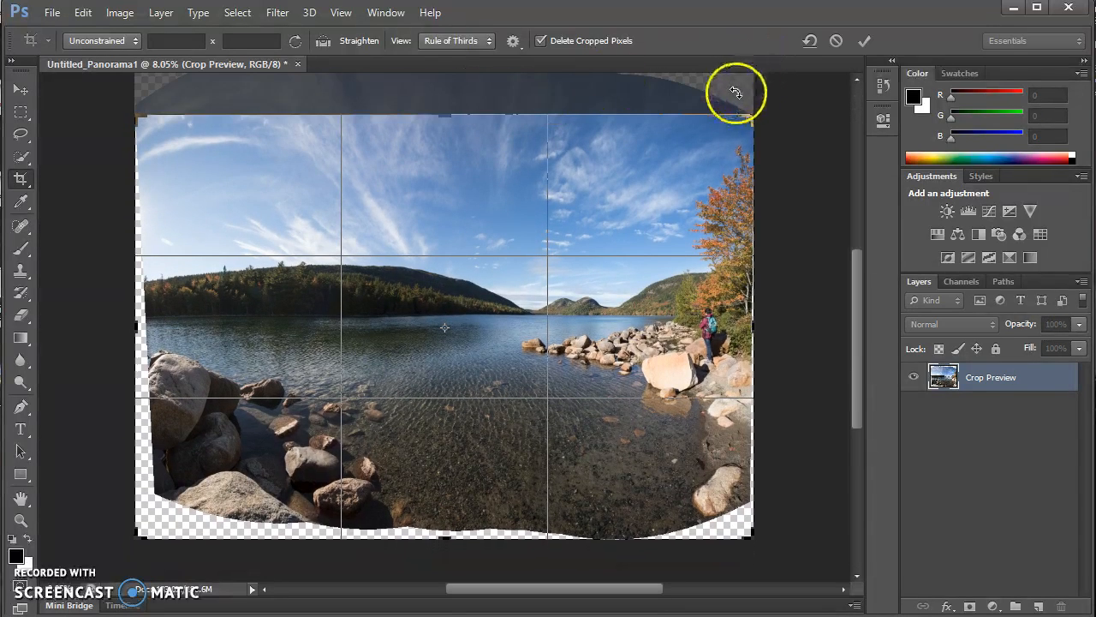
left_click_drag(451, 540, 448, 519)
left_click_drag(132, 329, 146, 327)
left_click_drag(743, 326, 742, 322)
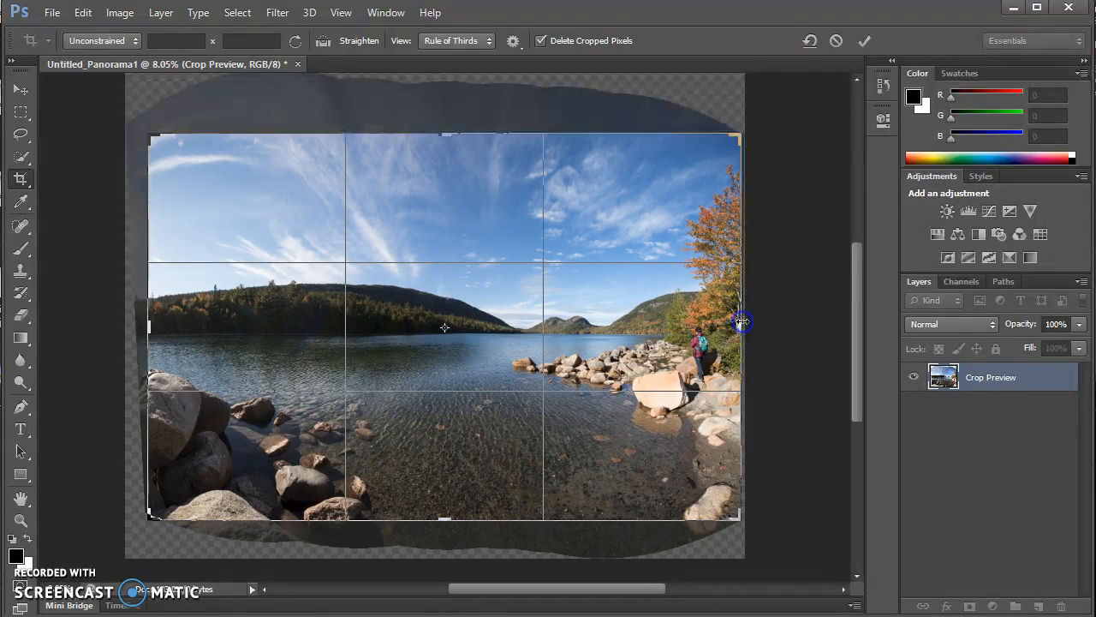
left_click(861, 41)
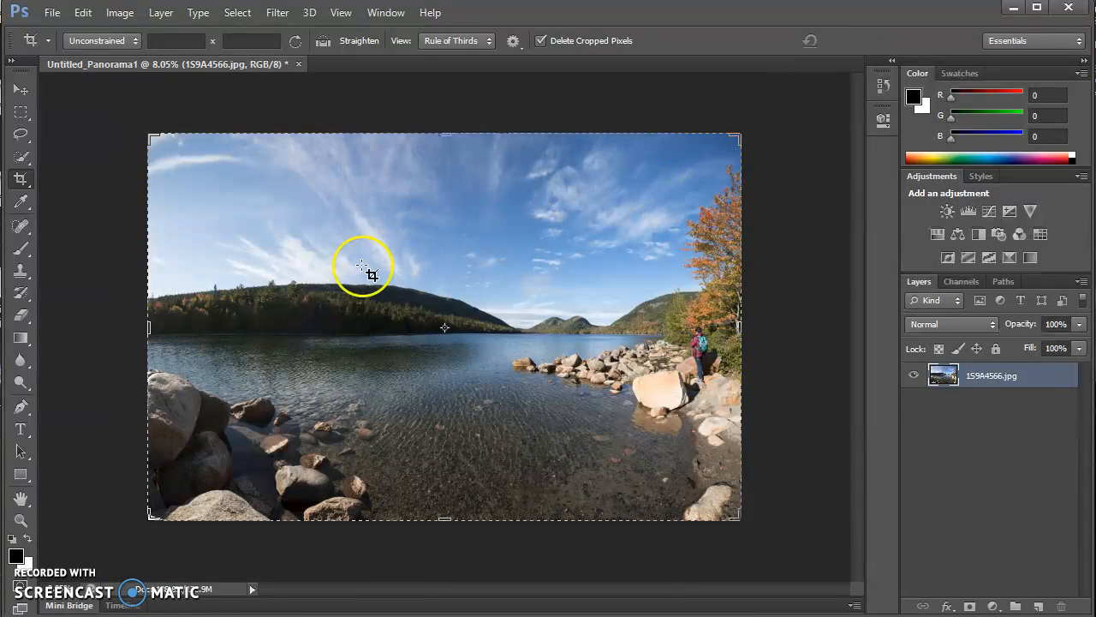
left_click(22, 91)
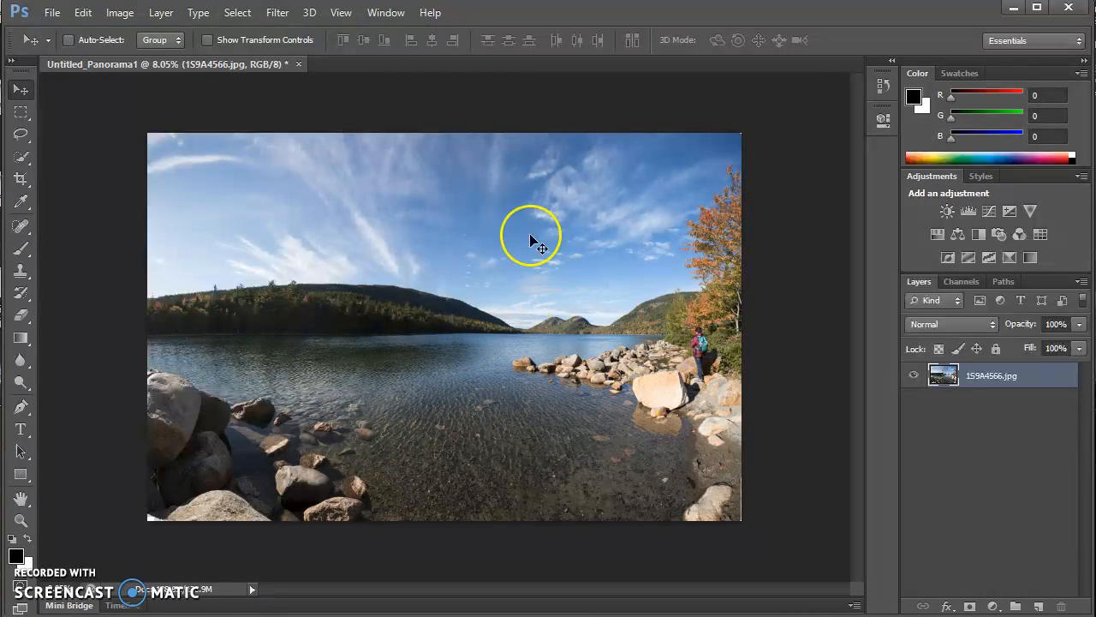
Step: Resize the panorama to a document width of 100 inches with proportions constrained
left_click(120, 13)
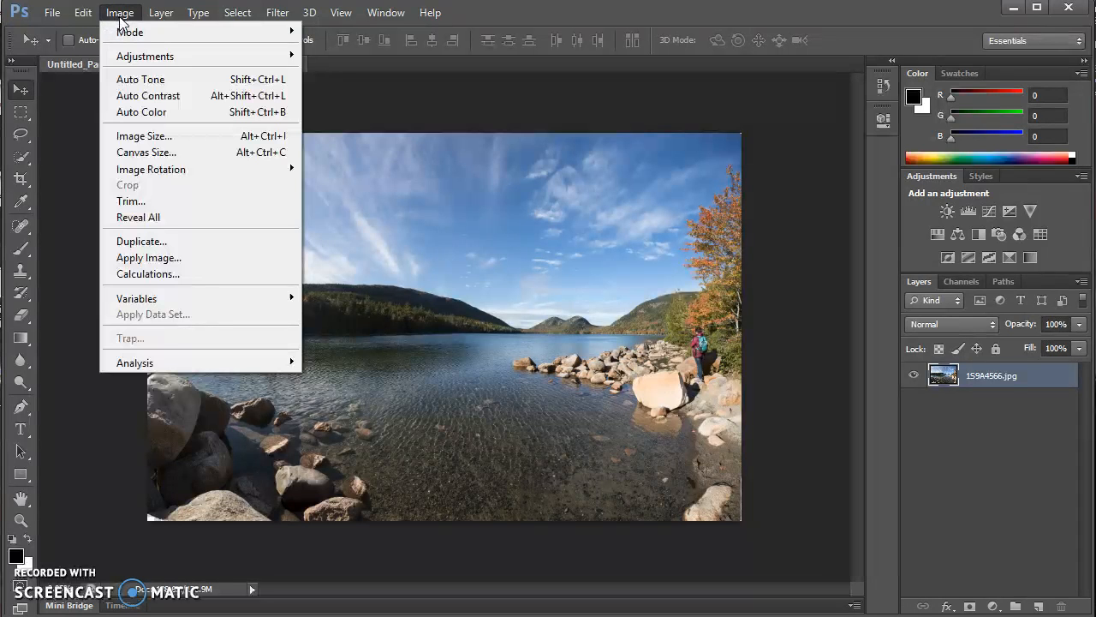
left_click(166, 135)
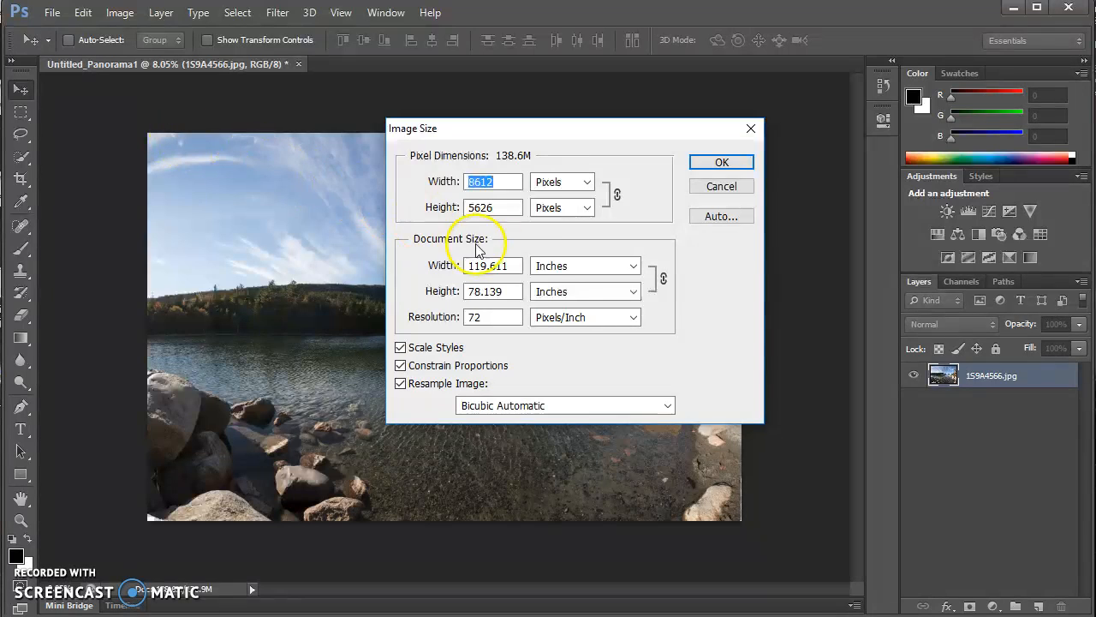
left_click_drag(513, 267, 494, 266)
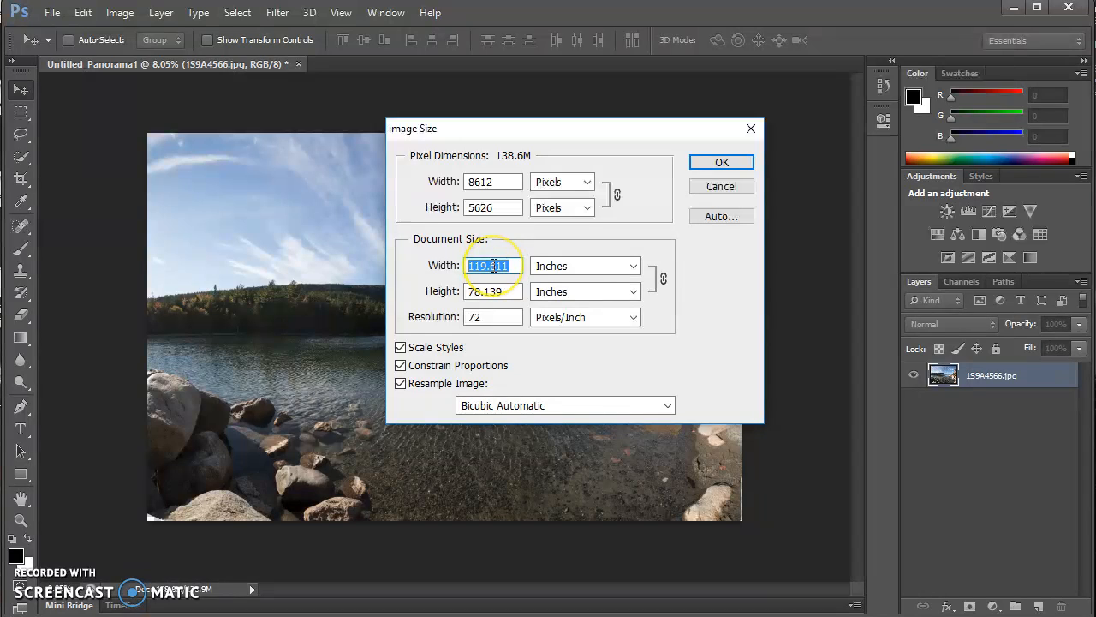
type("00")
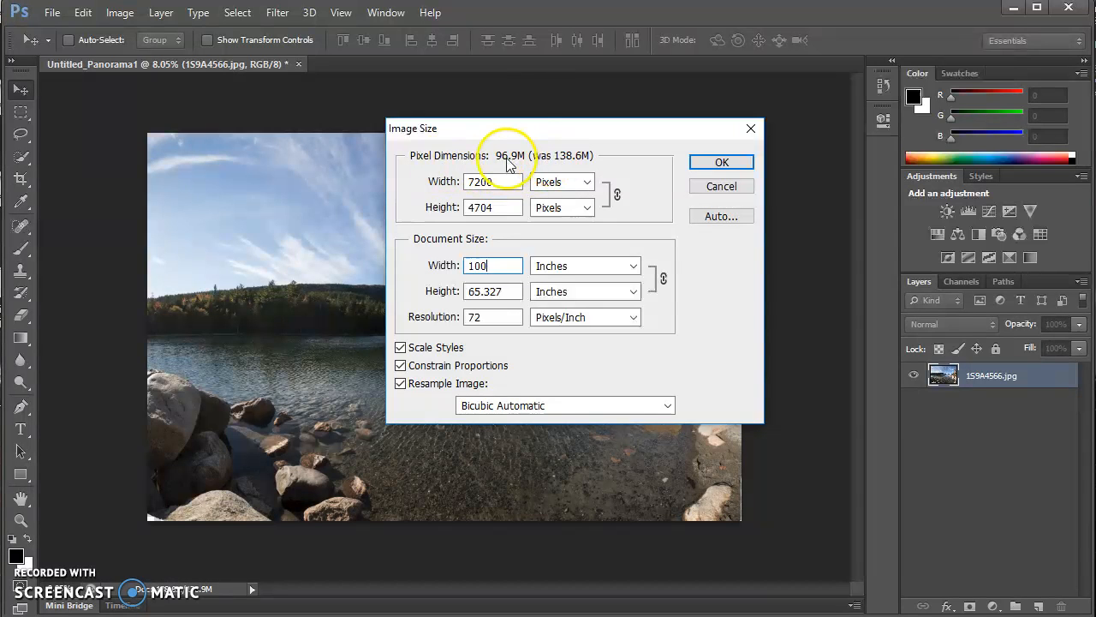
left_click(721, 163)
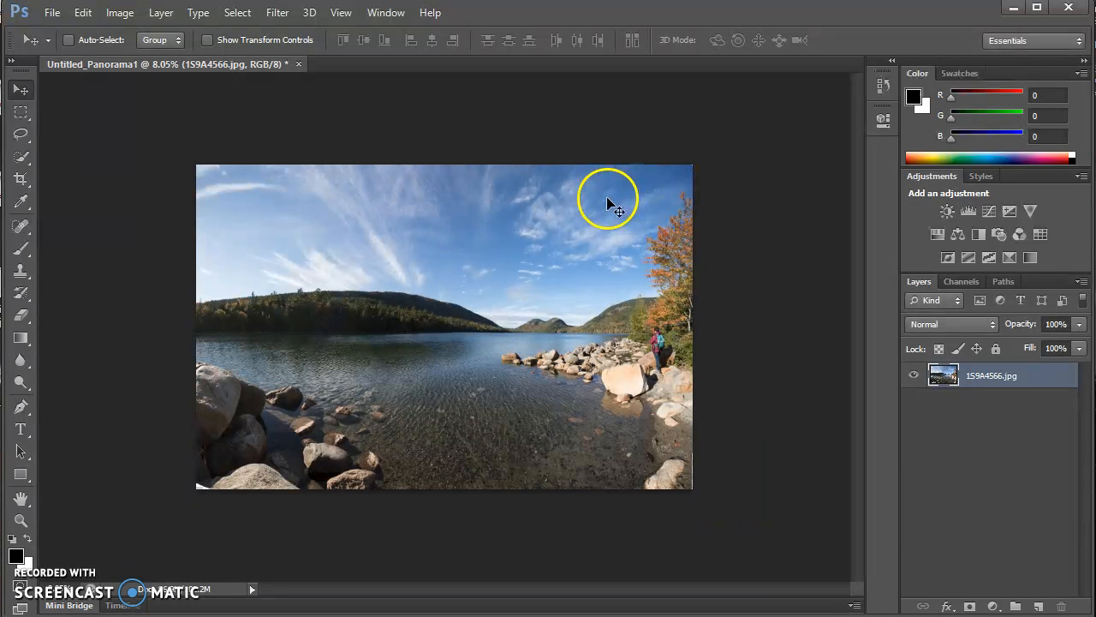
Step: Inspect the panorama's detail up close around the treeline and water, and return to a view of the whole image
key("ctrl+plus")
key("ctrl+plus")
key("ctrl+plus")
key("ctrl+plus")
key("ctrl+plus")
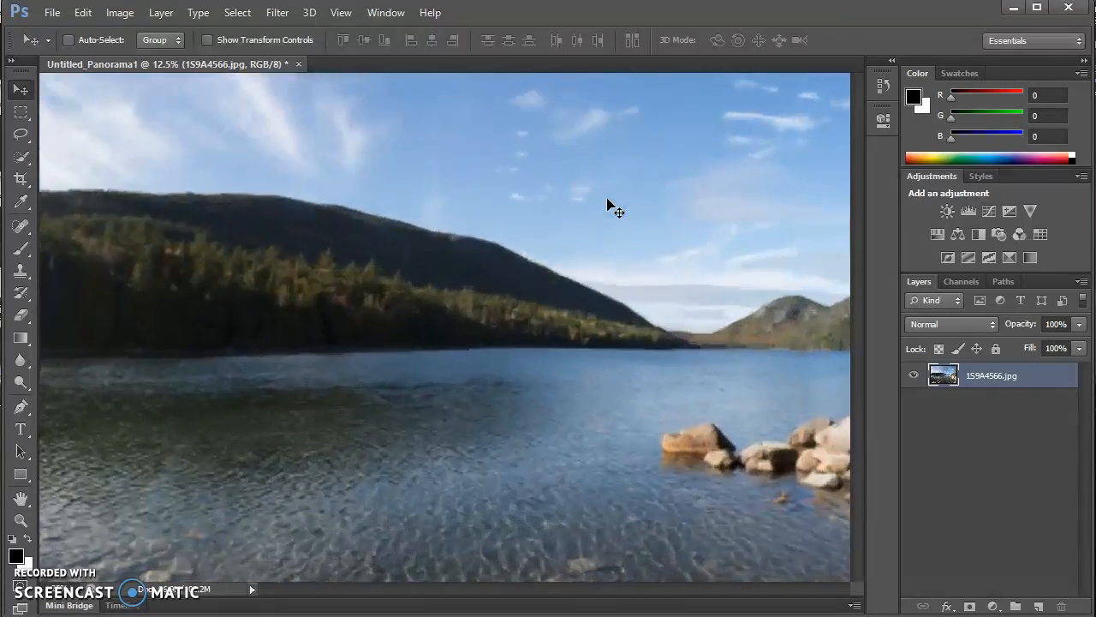
key("ctrl+plus")
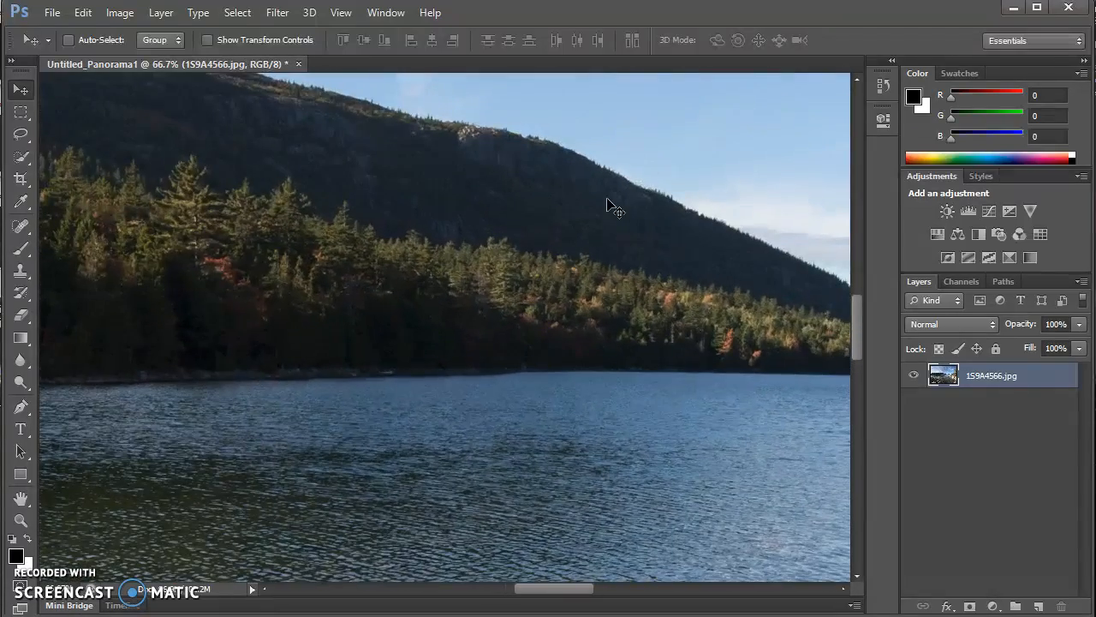
key("ctrl+minus")
key("ctrl+minus")
key("ctrl+minus")
key("ctrl+minus")
key("ctrl+minus")
key("ctrl+minus")
key("ctrl+plus")
key("ctrl+minus")
key("ctrl+plus")
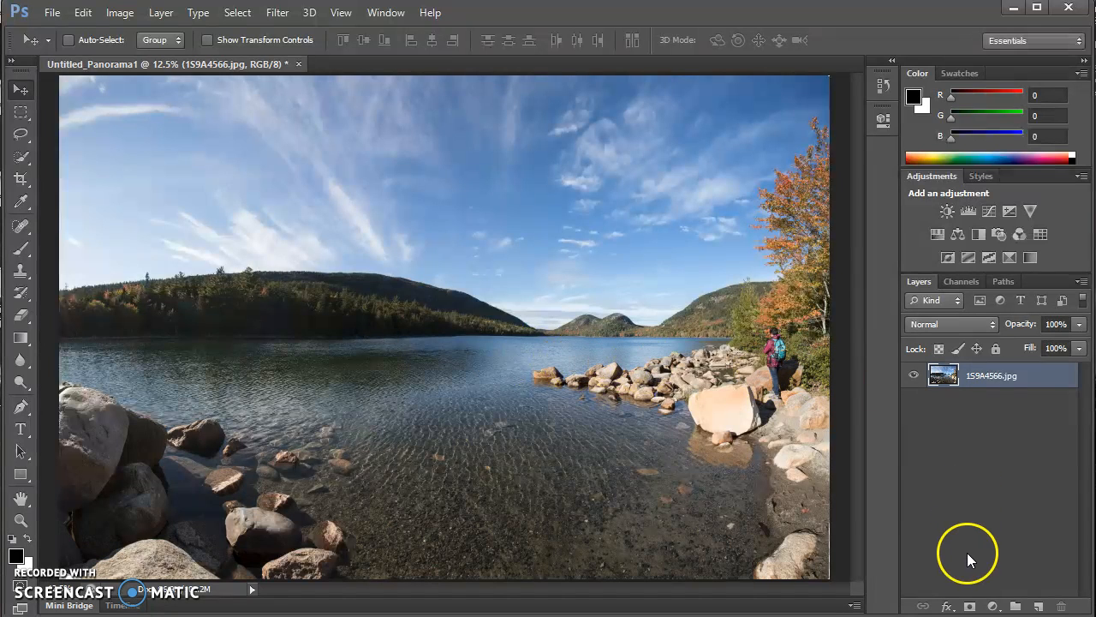
Step: Add a Levels adjustment layer above the panorama and brighten its midtones to 1.29
left_click(994, 607)
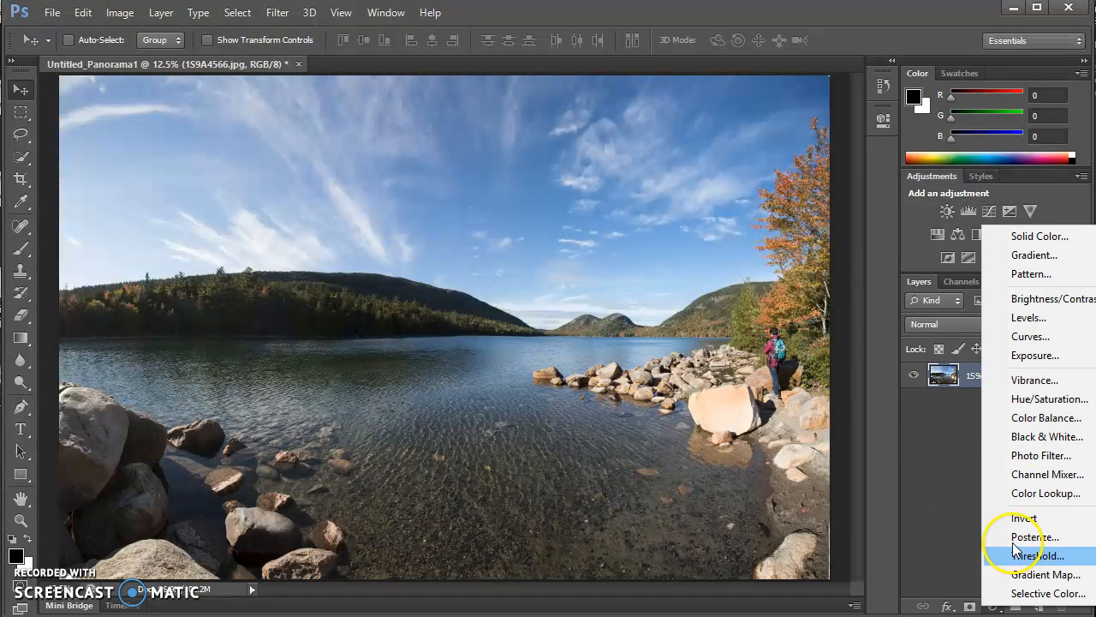
left_click(1032, 318)
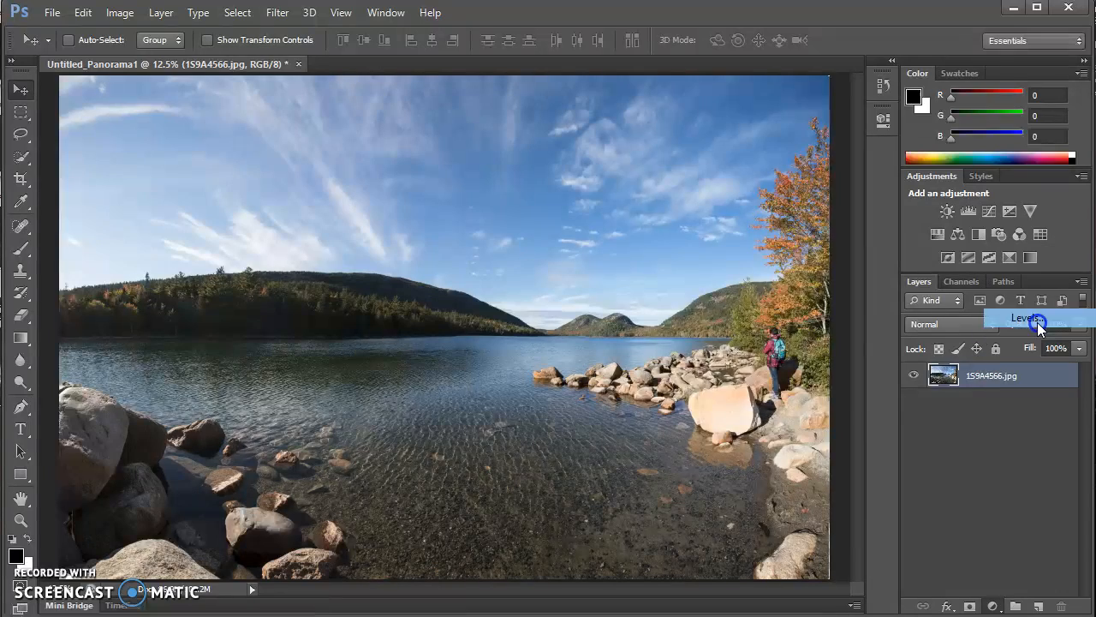
left_click_drag(752, 286, 731, 289)
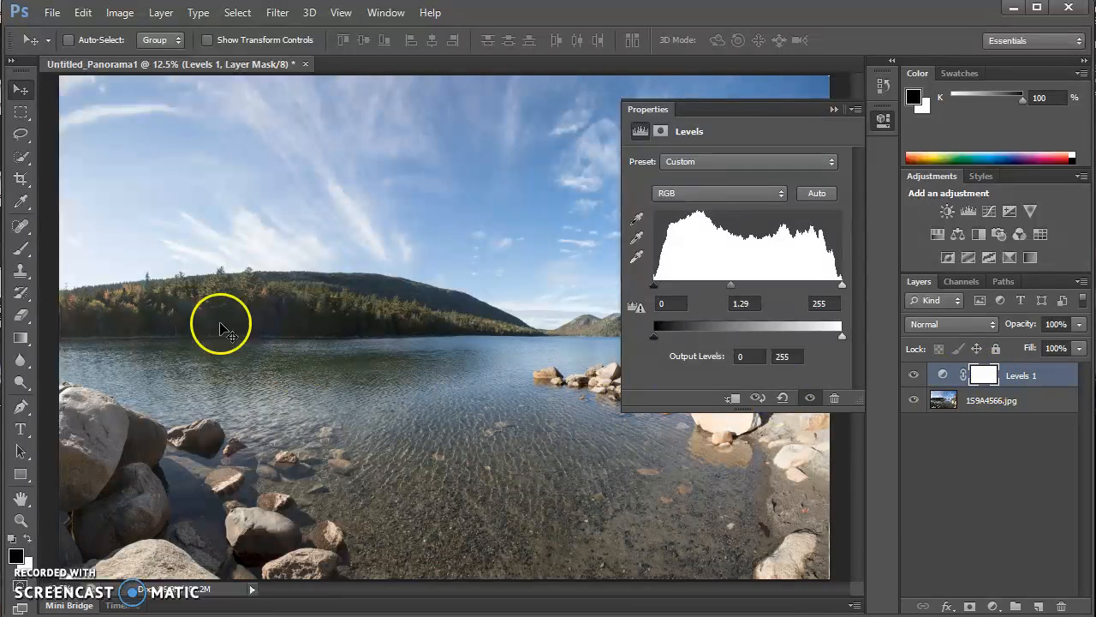
Step: Paint black on the Levels mask over the foreground water, rocks and sky with the 1700 px brush, limiting the brightening to the dark treeline
left_click(24, 249)
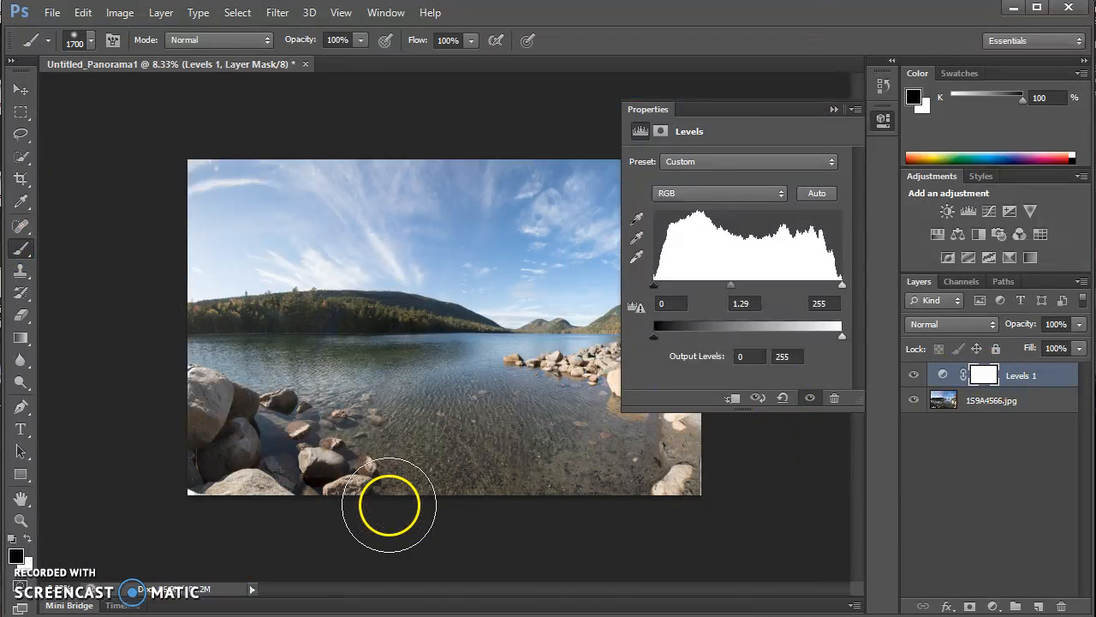
key("ctrl+minus")
mouse_move(197, 457)
left_mouse_down()
mouse_move(736, 466)
mouse_move(283, 436)
mouse_move(171, 398)
mouse_move(199, 368)
mouse_move(554, 366)
mouse_move(612, 368)
mouse_move(669, 390)
mouse_move(678, 422)
left_mouse_up()
mouse_move(201, 201)
left_mouse_down()
mouse_move(595, 184)
mouse_move(707, 210)
mouse_move(405, 208)
mouse_move(186, 227)
mouse_move(162, 252)
left_mouse_up()
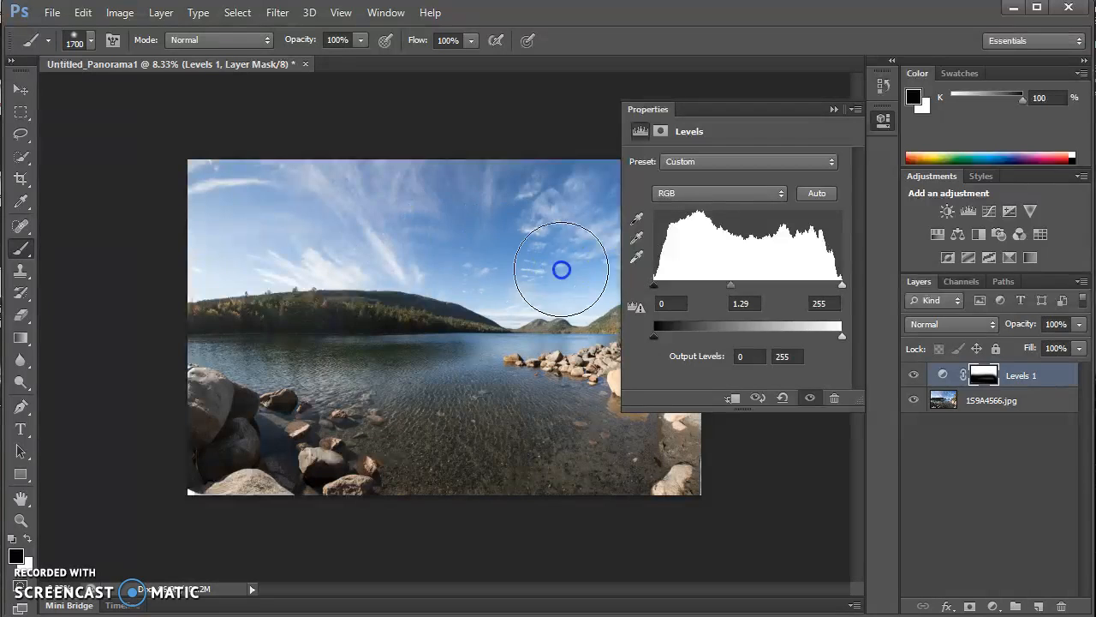
mouse_move(544, 287)
left_mouse_down()
mouse_move(703, 296)
mouse_move(266, 213)
mouse_move(448, 220)
mouse_move(638, 250)
left_mouse_up()
left_click(833, 111)
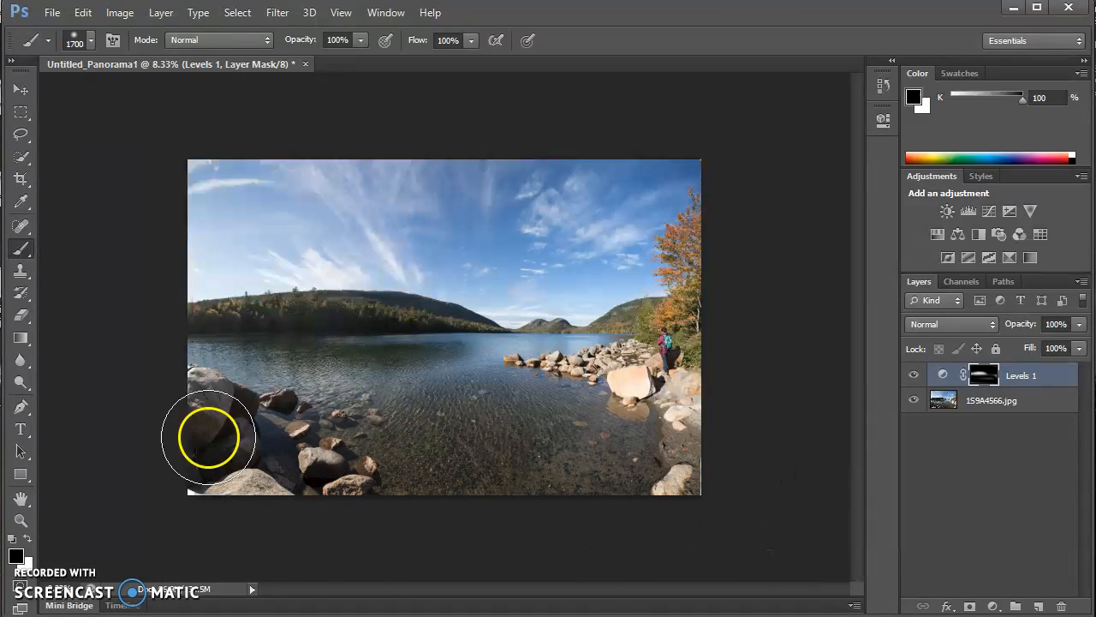
key("ctrl+minus")
key("ctrl+plus")
key("ctrl+plus")
key("ctrl+plus")
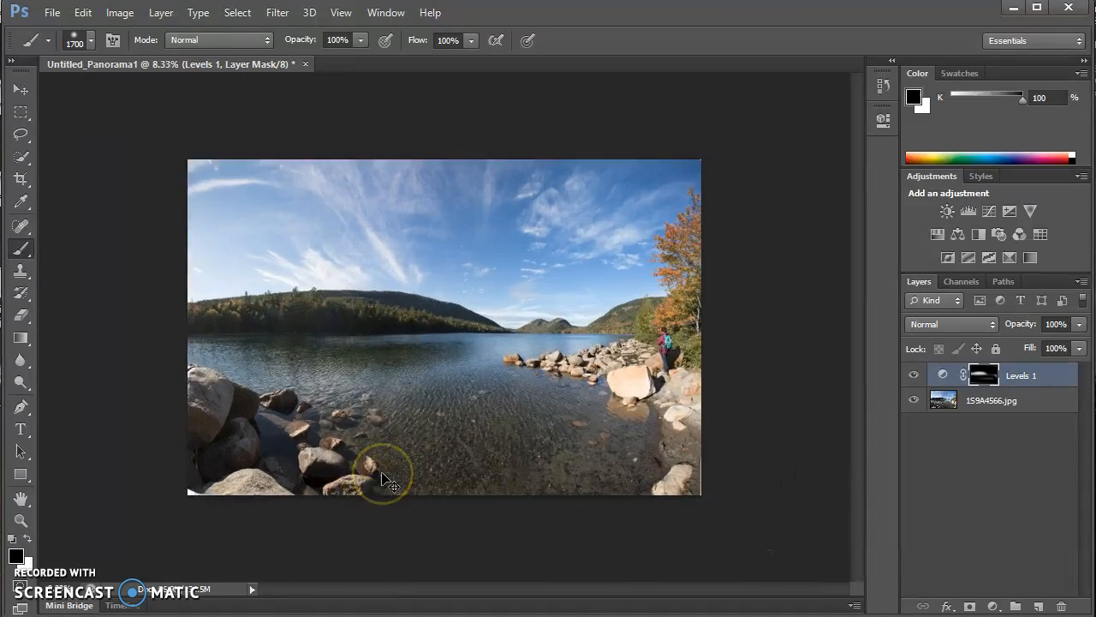
left_click_drag(514, 178, 649, 406)
left_click_drag(516, 272, 375, 391)
key("ctrl+minus")
Step: Warp the panorama photo layer slightly outward at its corners and left edge to fill the canvas's empty edges, and apply the transform
left_click(994, 402)
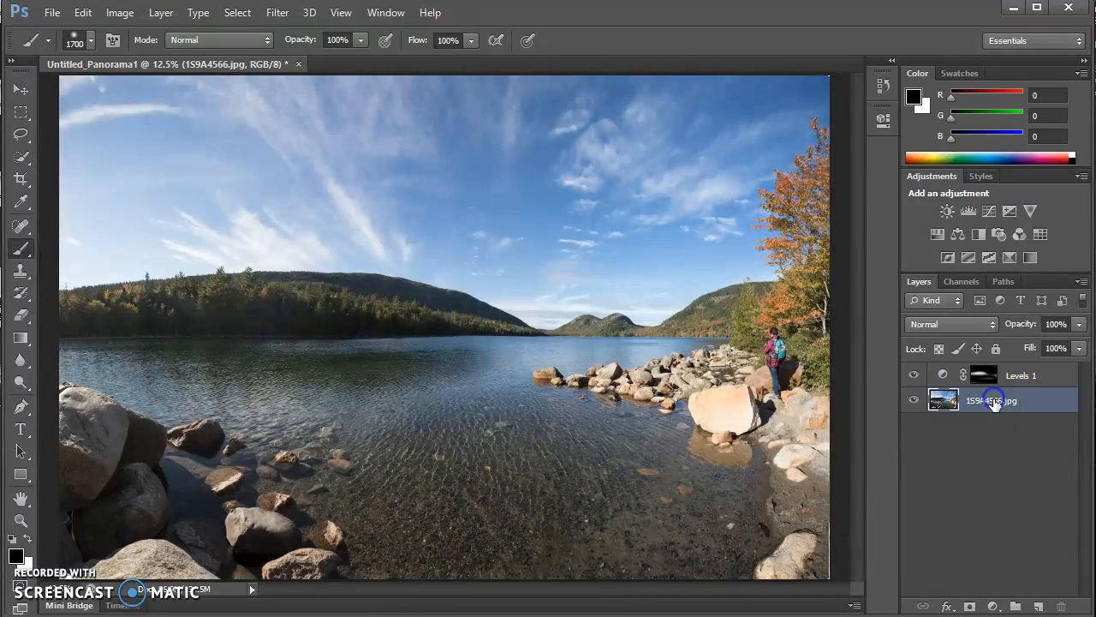
key("ctrl+t")
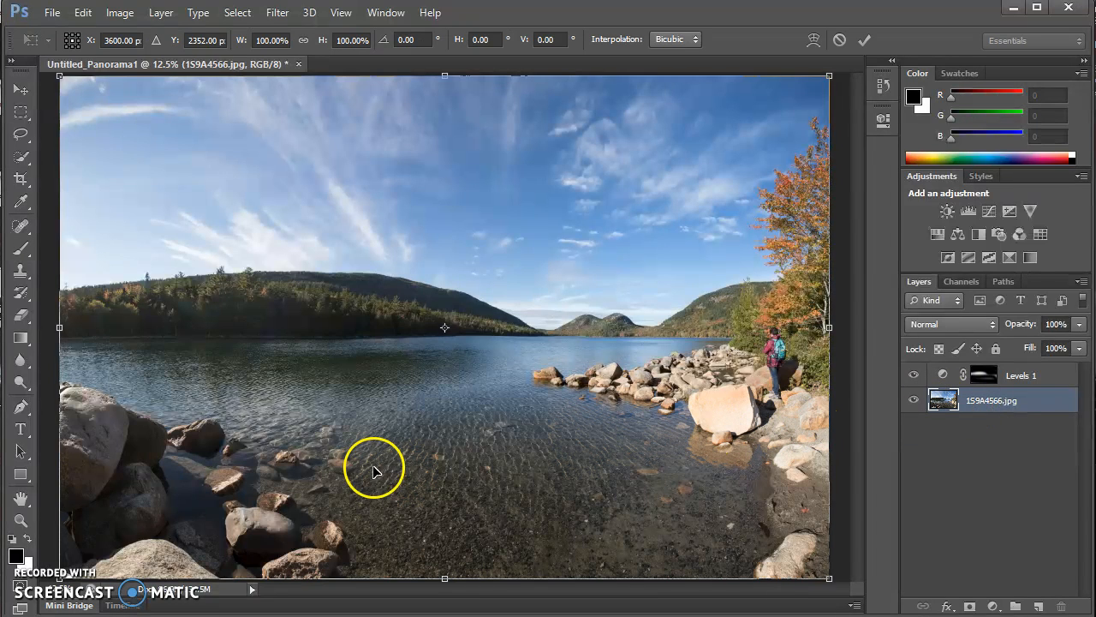
right_click(351, 448)
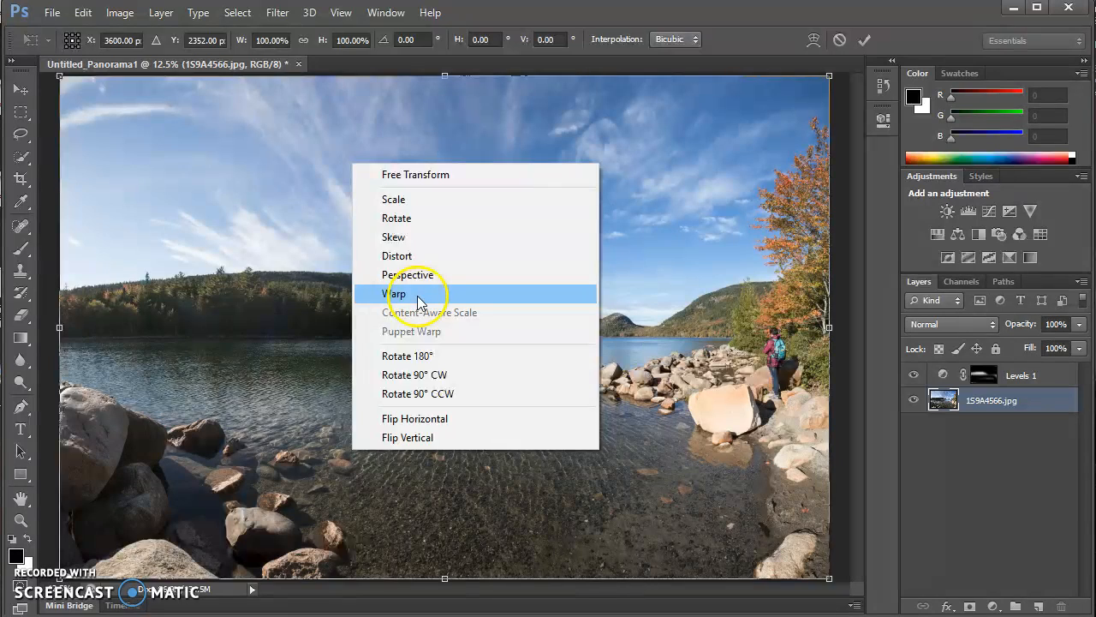
left_click(419, 300)
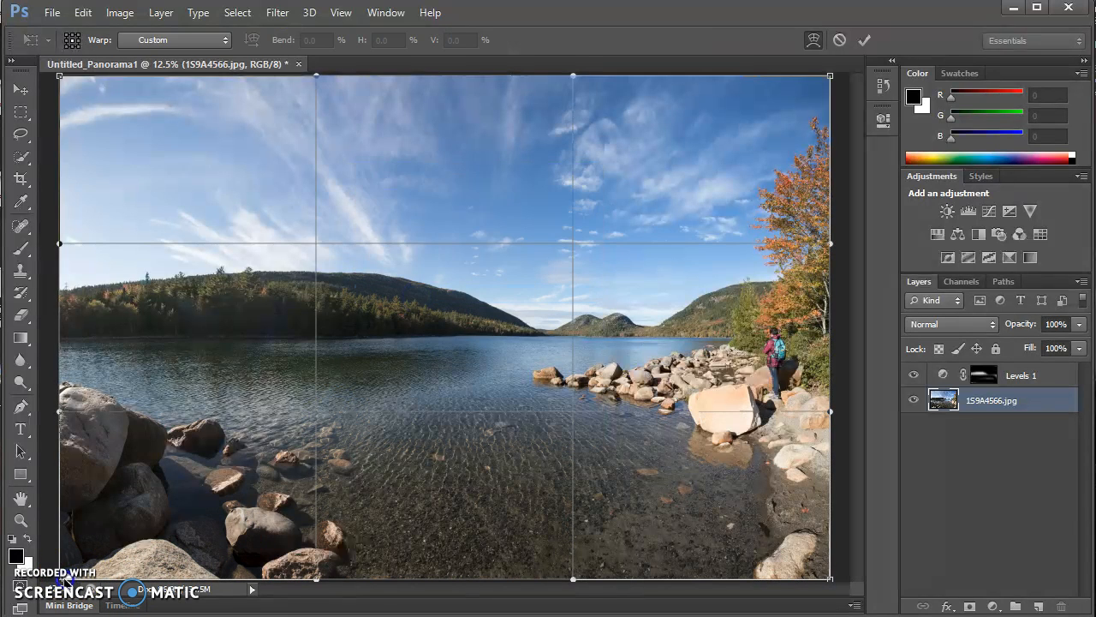
left_click_drag(66, 581, 56, 590)
left_click_drag(805, 557, 806, 561)
left_click_drag(801, 156, 814, 131)
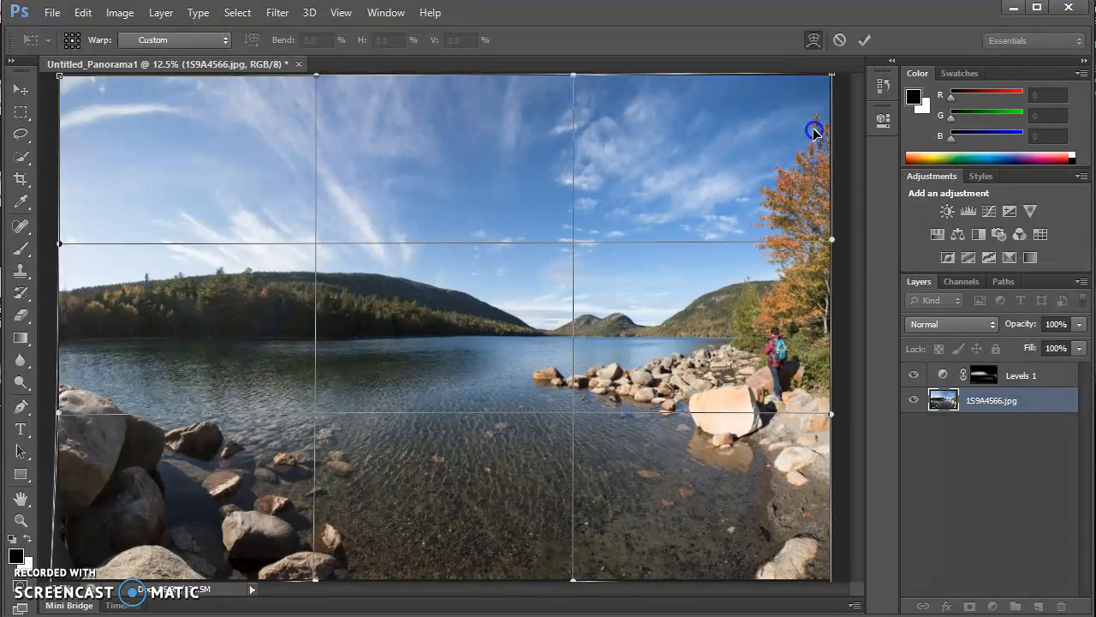
left_click_drag(116, 104, 112, 103)
left_click_drag(59, 390, 64, 390)
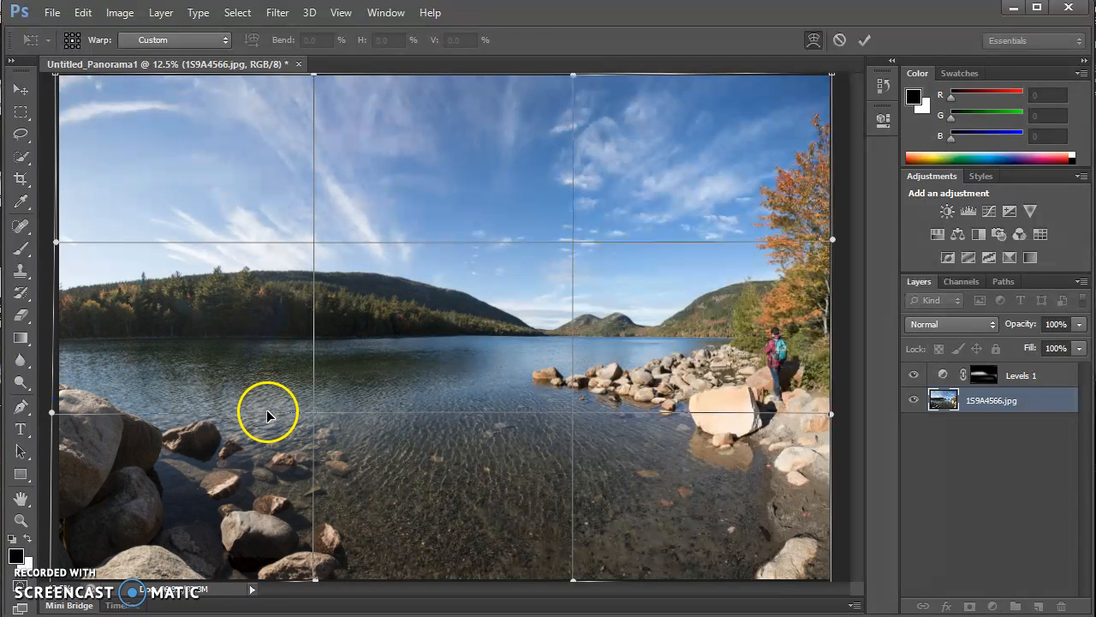
key("b")
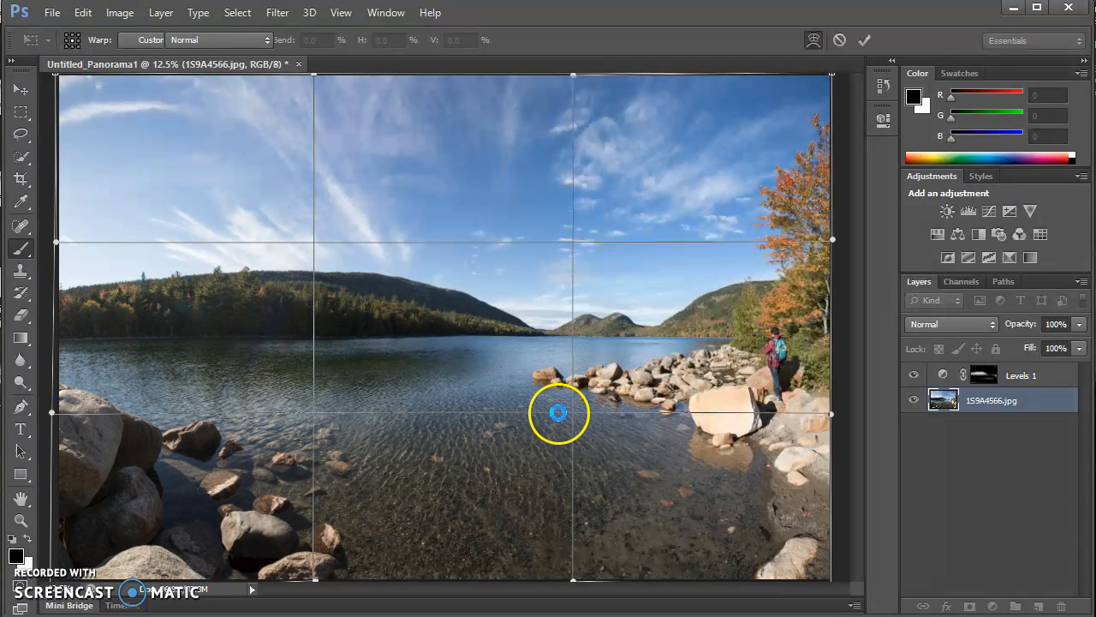
key("Return")
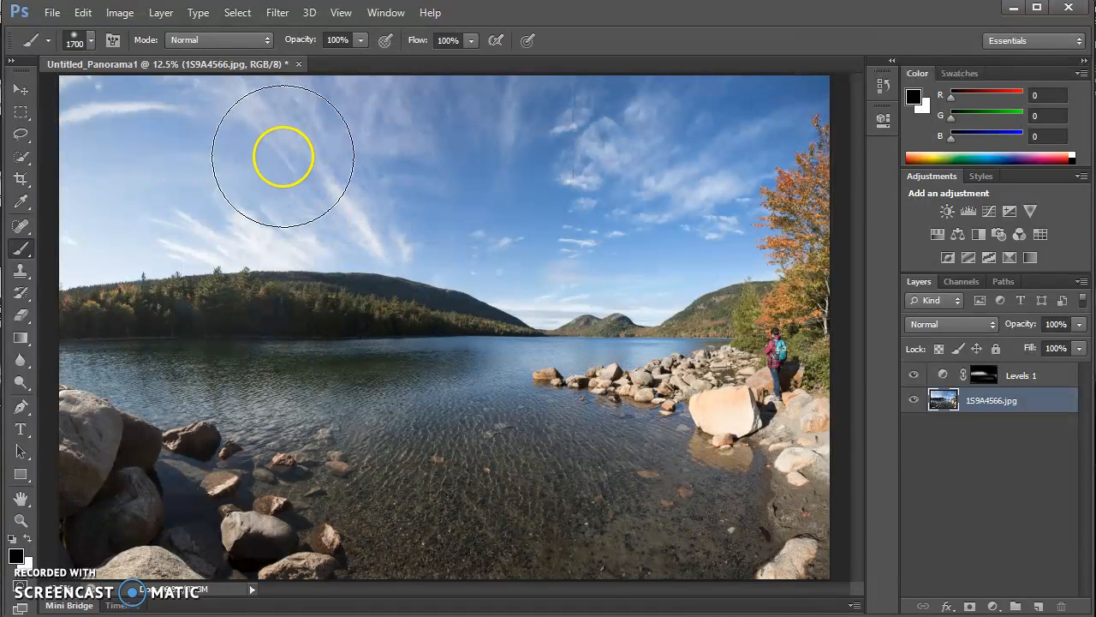
Step: Save the panorama to the Desktop as the JPEG file Untitled_Panorama1.jpg at quality 10, replacing the existing file
left_click(52, 12)
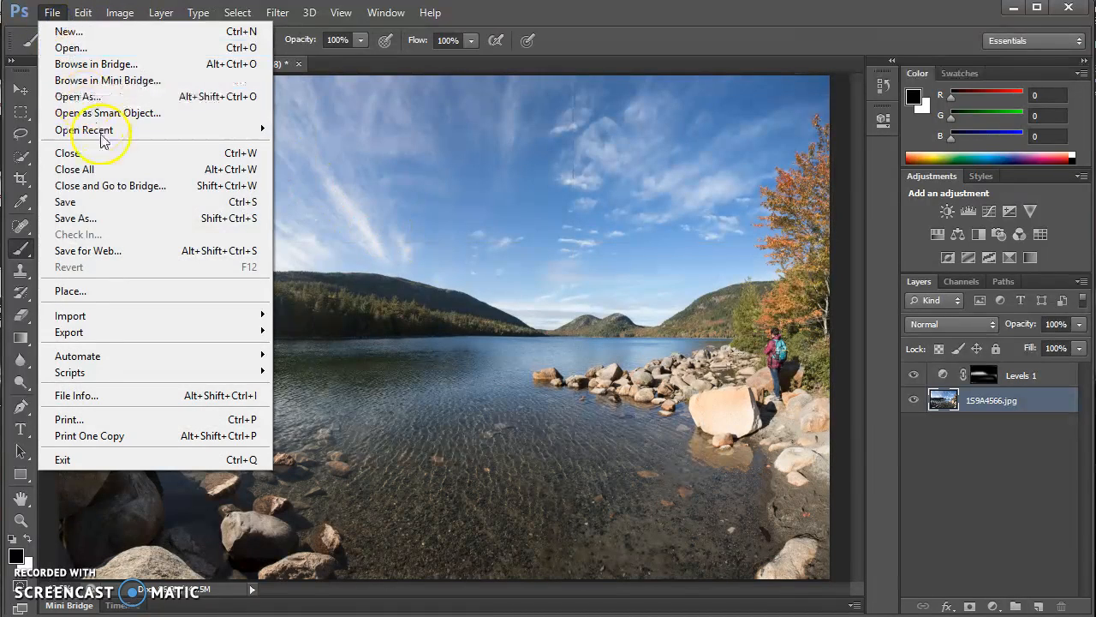
left_click(124, 220)
left_click(518, 360)
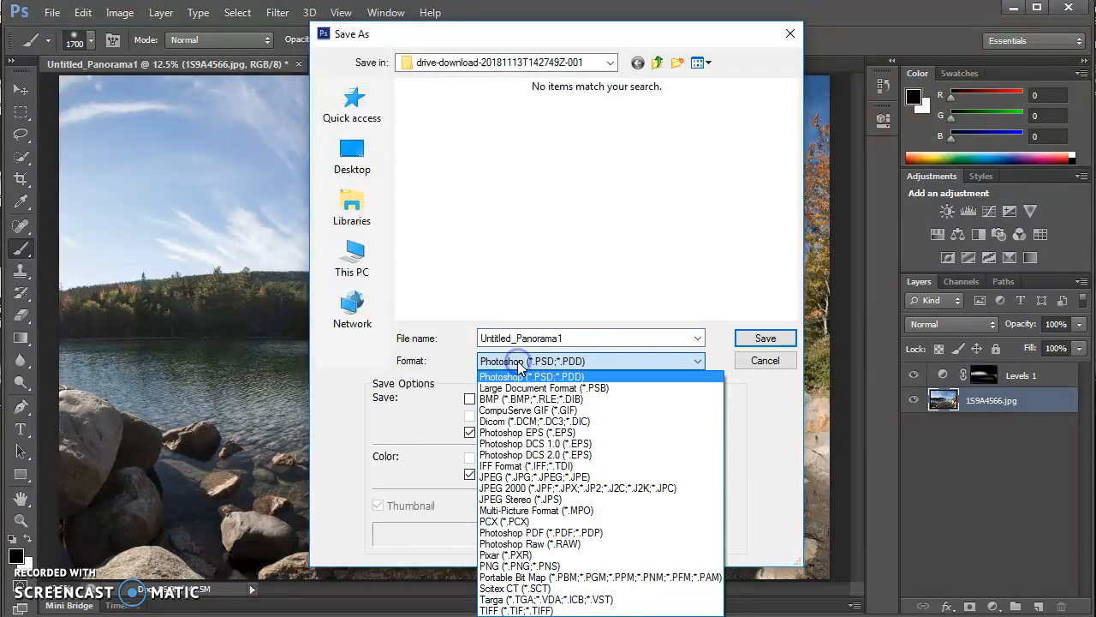
left_click(548, 477)
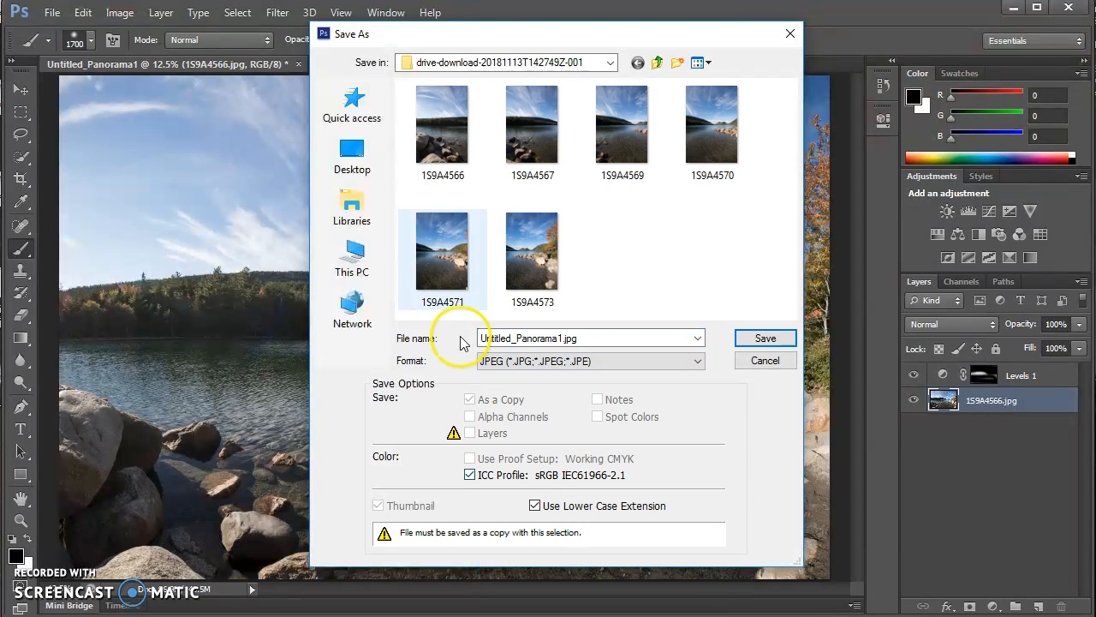
left_click(360, 172)
left_click(766, 338)
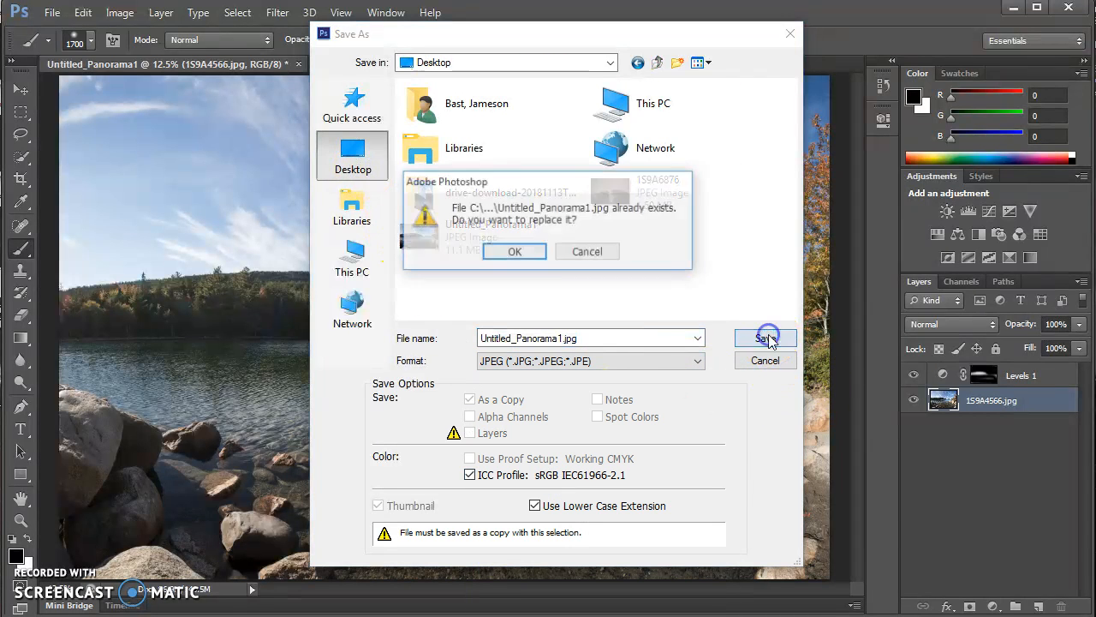
left_click(517, 252)
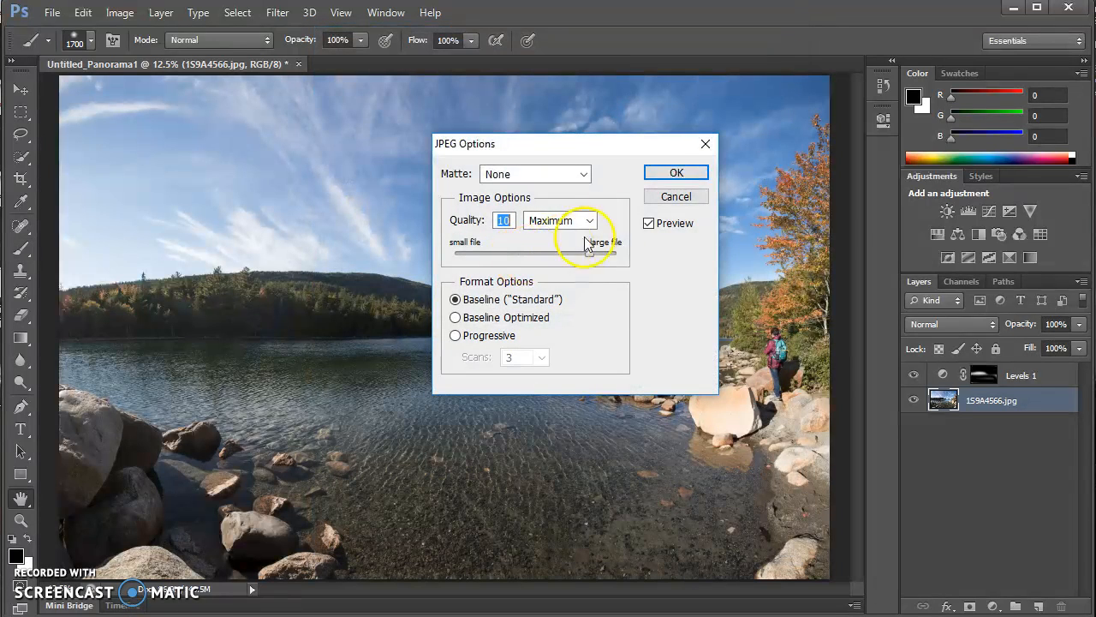
left_click(669, 174)
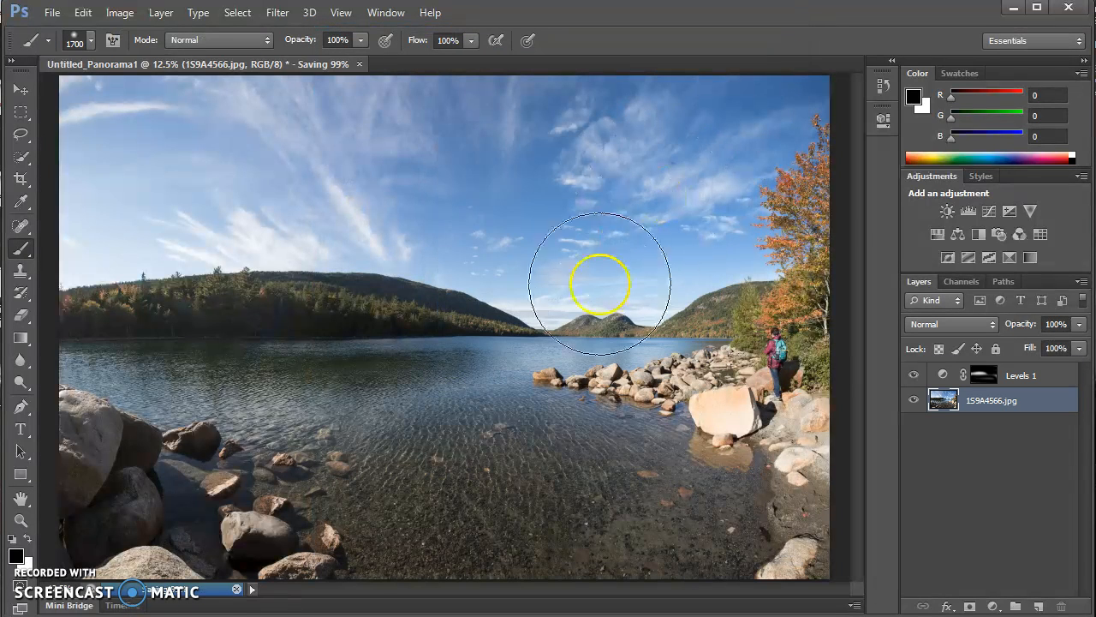